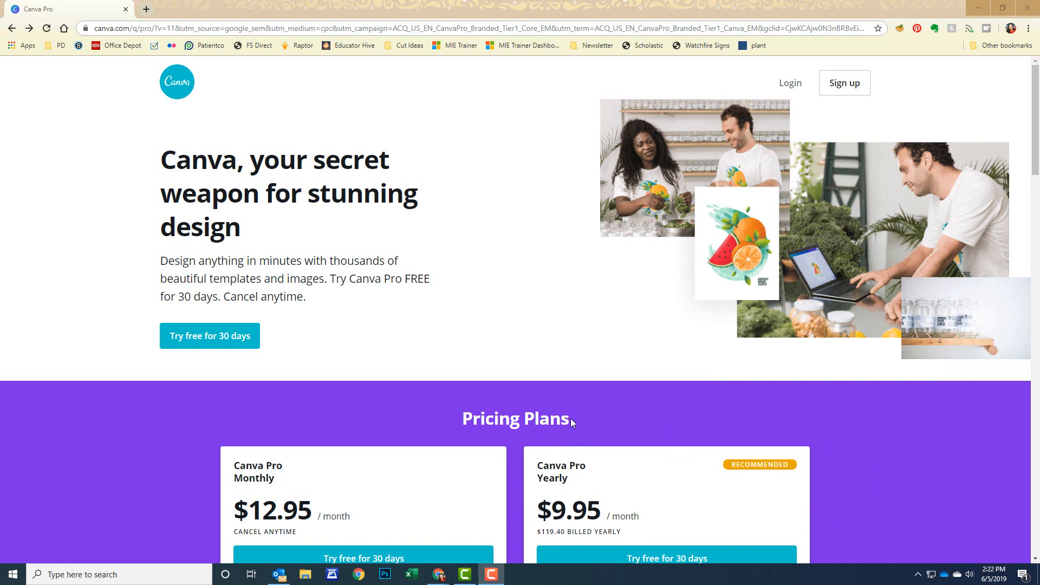
Log in to the existing Canva account and decline the Canva Pro free trial offer.
left_click(853, 89)
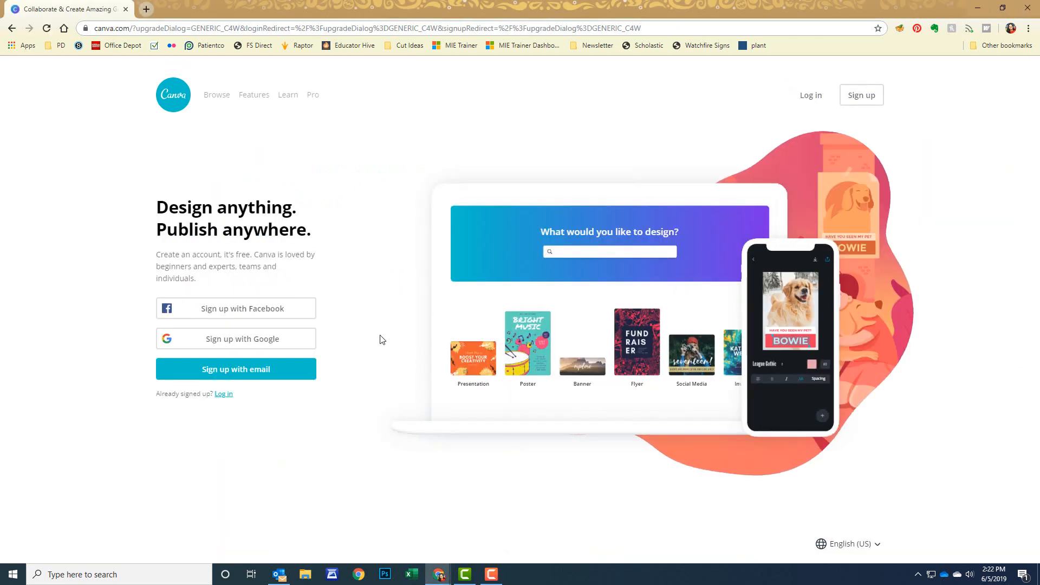
left_click(811, 96)
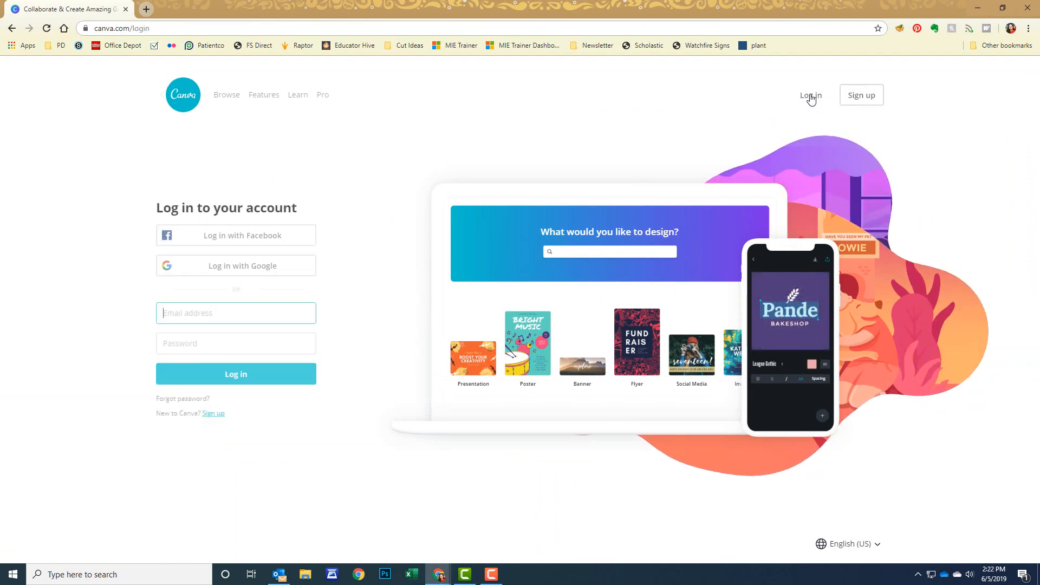
left_click(234, 374)
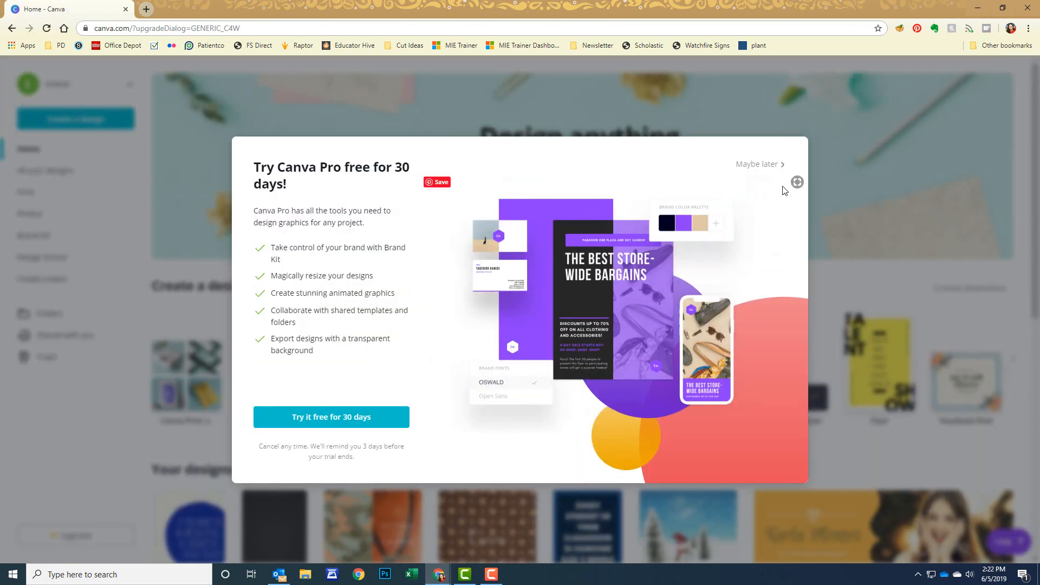
left_click(757, 164)
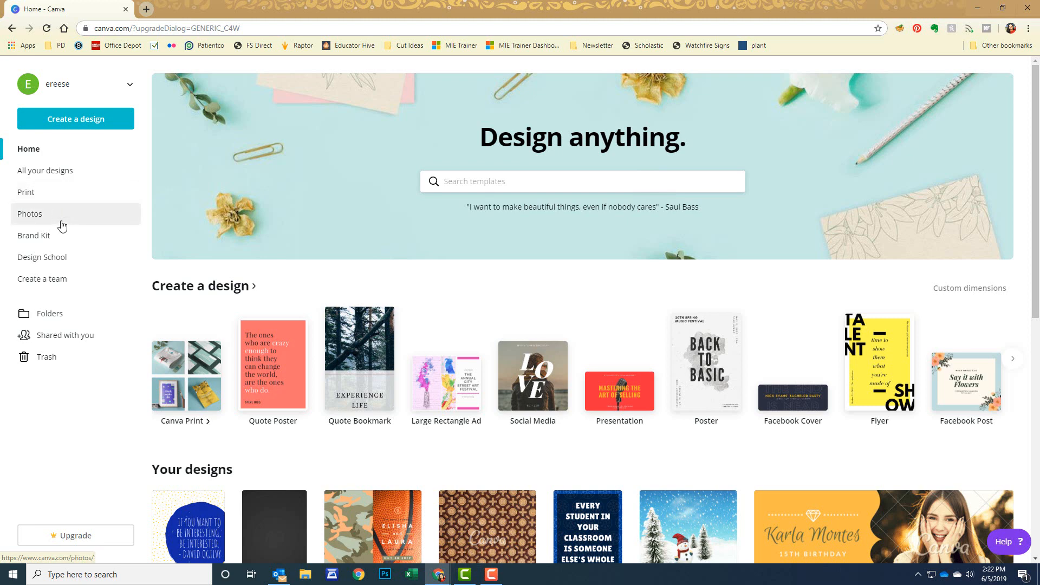
Search the templates for "Quote" and start a new Quote Poster design.
left_click(463, 181)
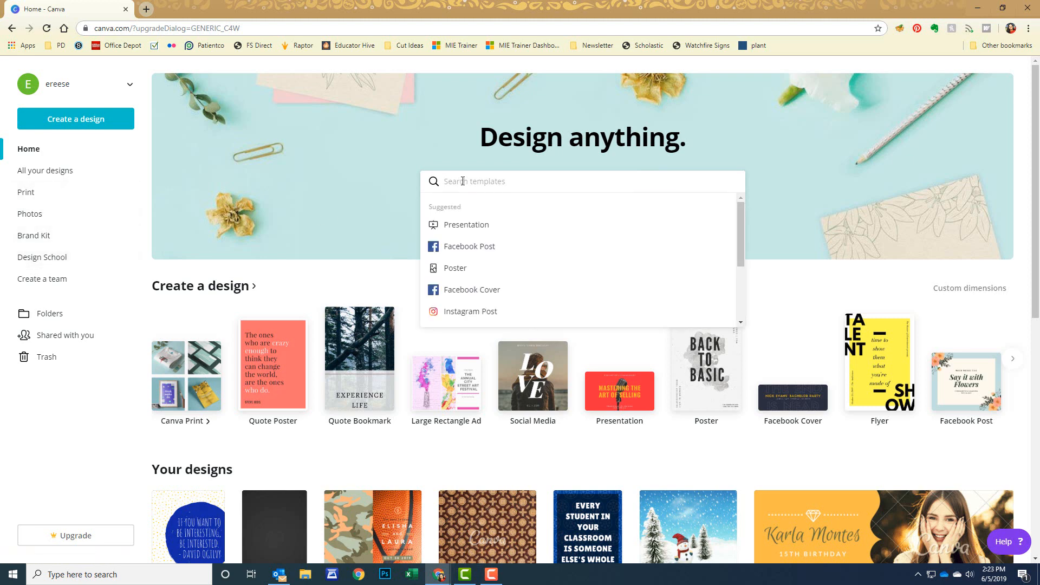
type("Quote")
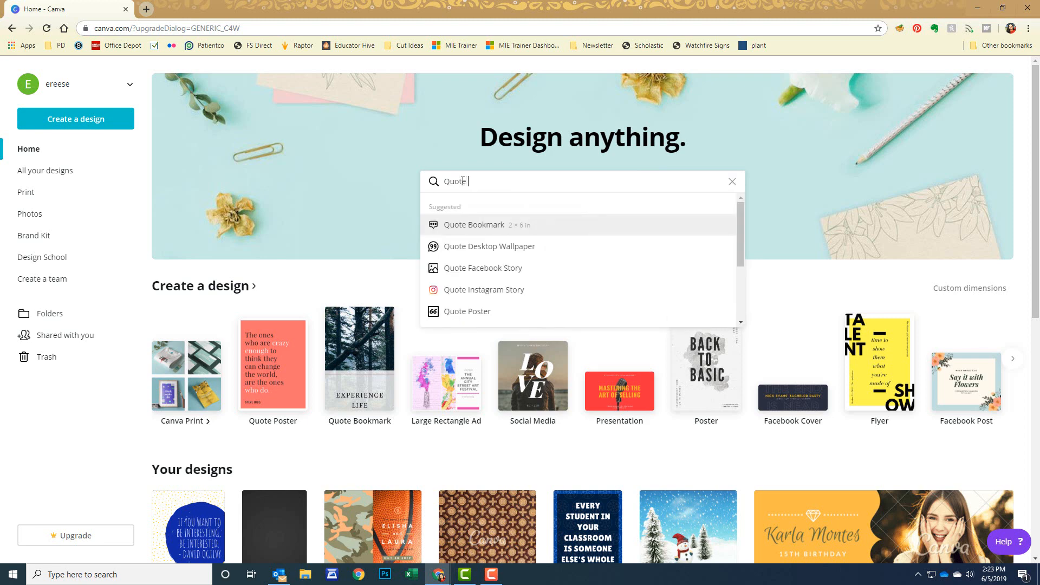
left_click(476, 315)
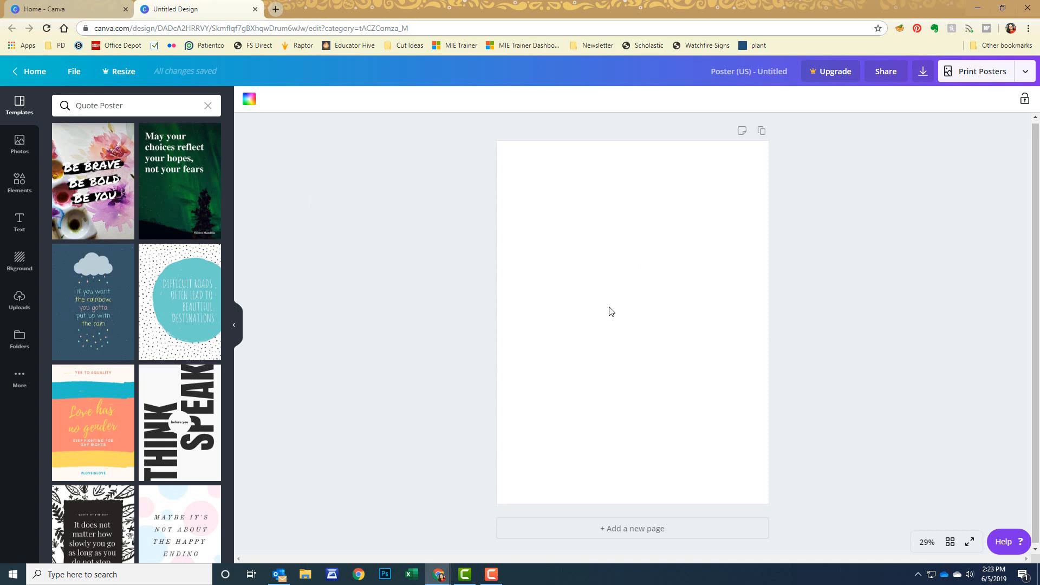
Browse the quote poster templates and apply the dotted teal-circle "Difficult roads often lead to beautiful destinations" template to the blank page.
scroll(180, 224, "down", 2)
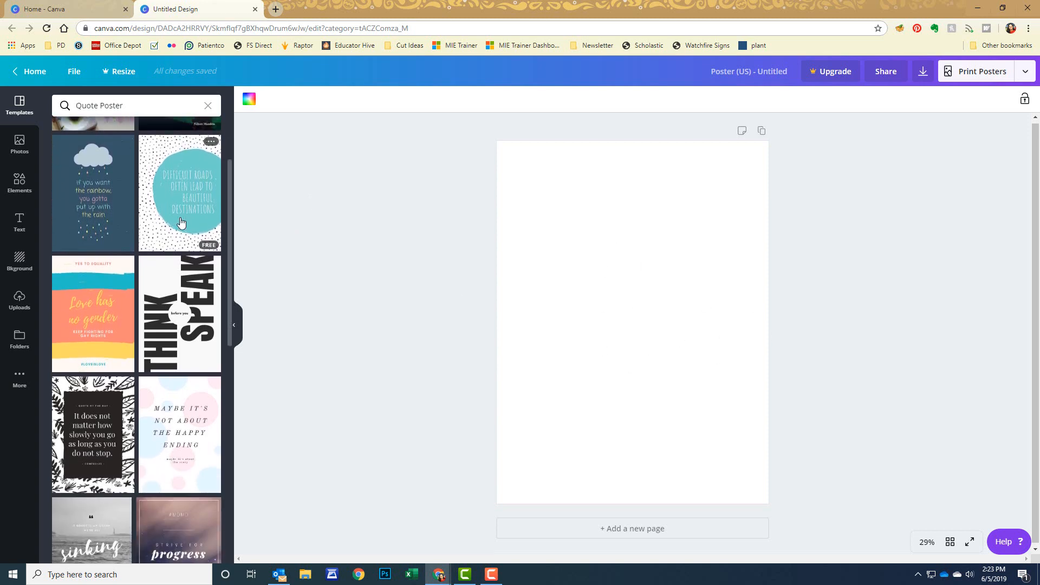
scroll(181, 223, "down", 8)
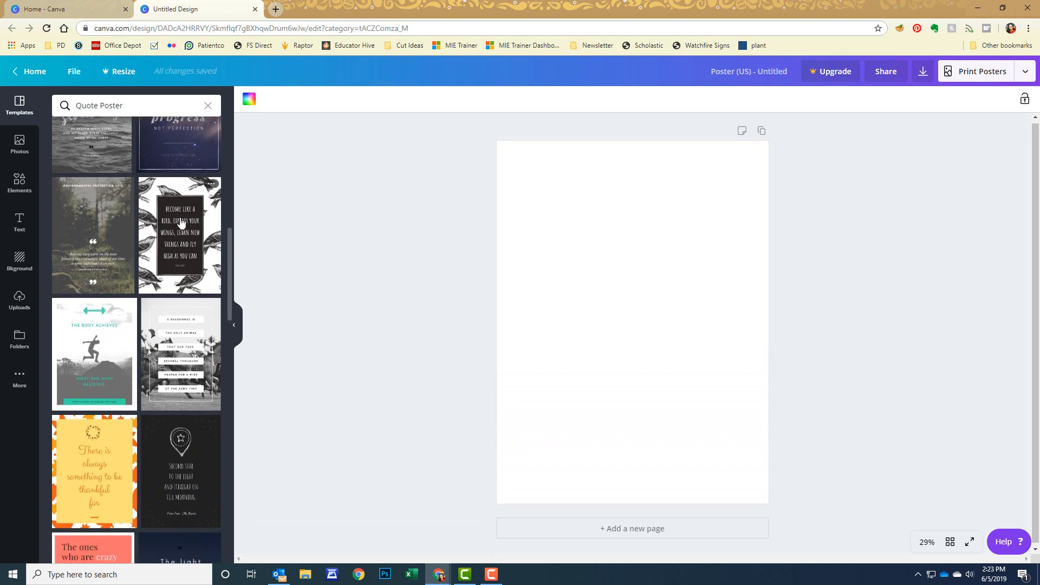
scroll(181, 222, "down", 12)
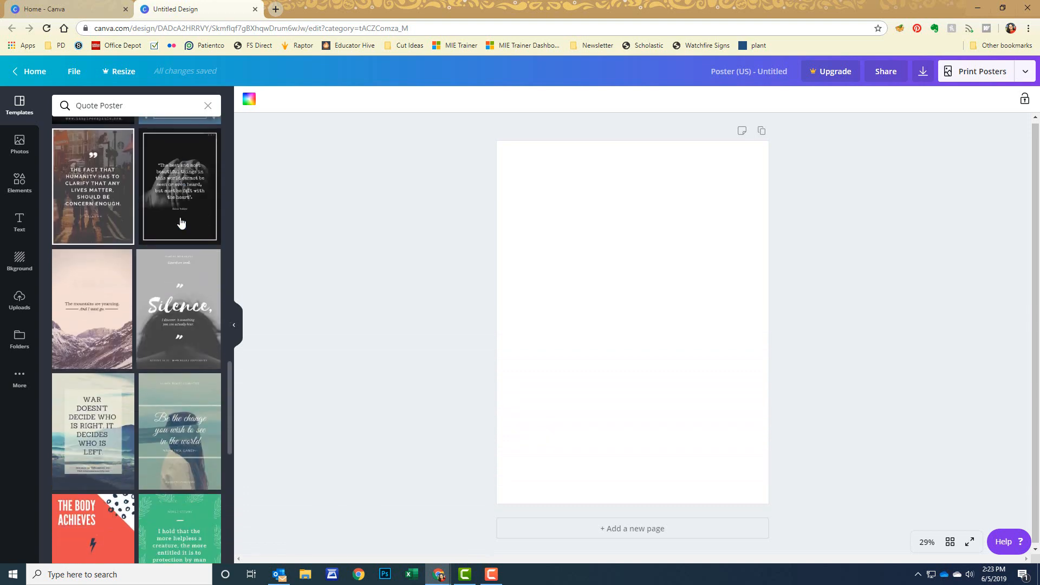
scroll(181, 222, "down", 3)
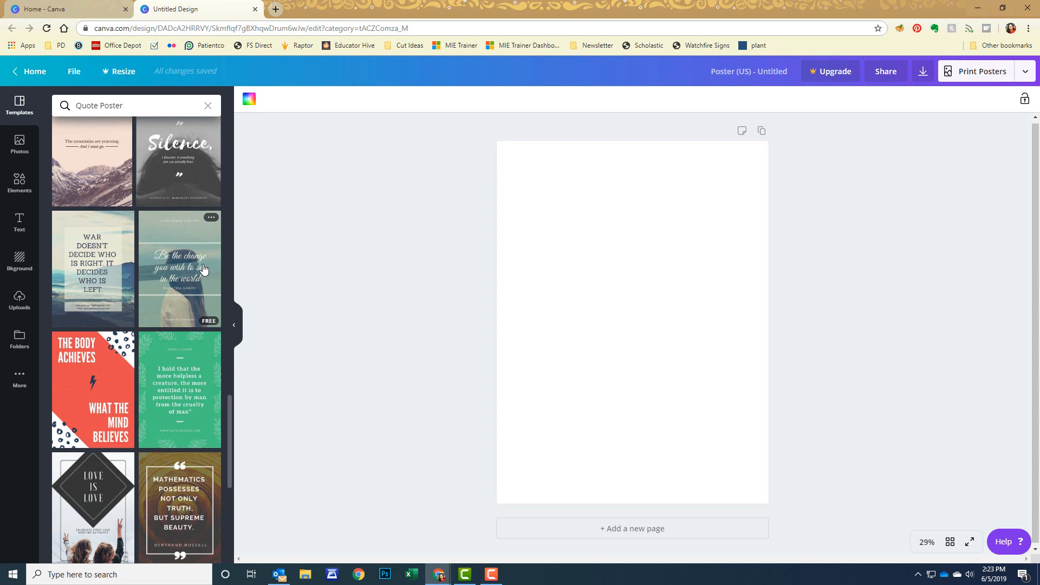
scroll(204, 269, "down", 1)
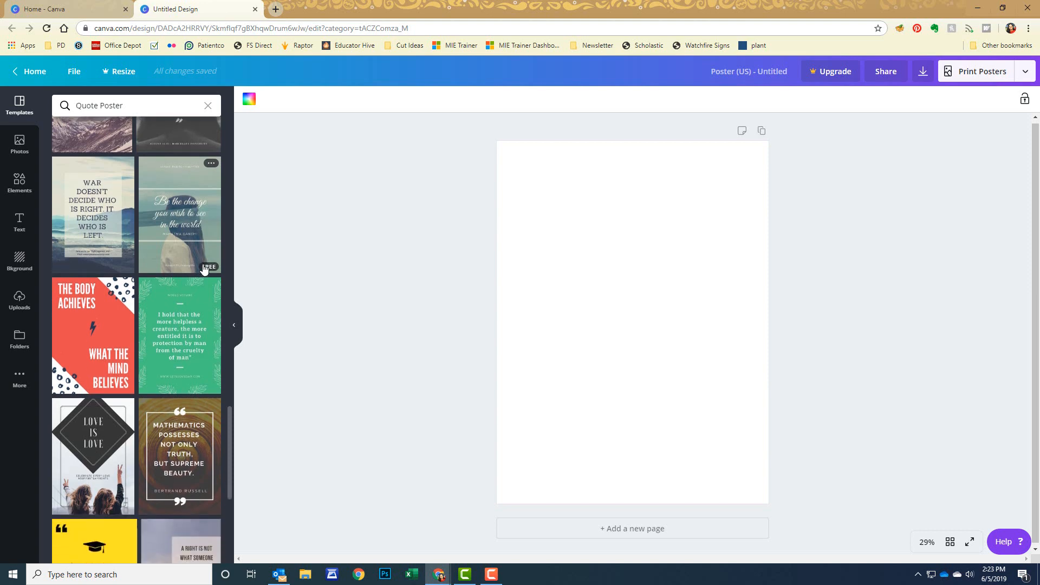
scroll(203, 268, "down", 5)
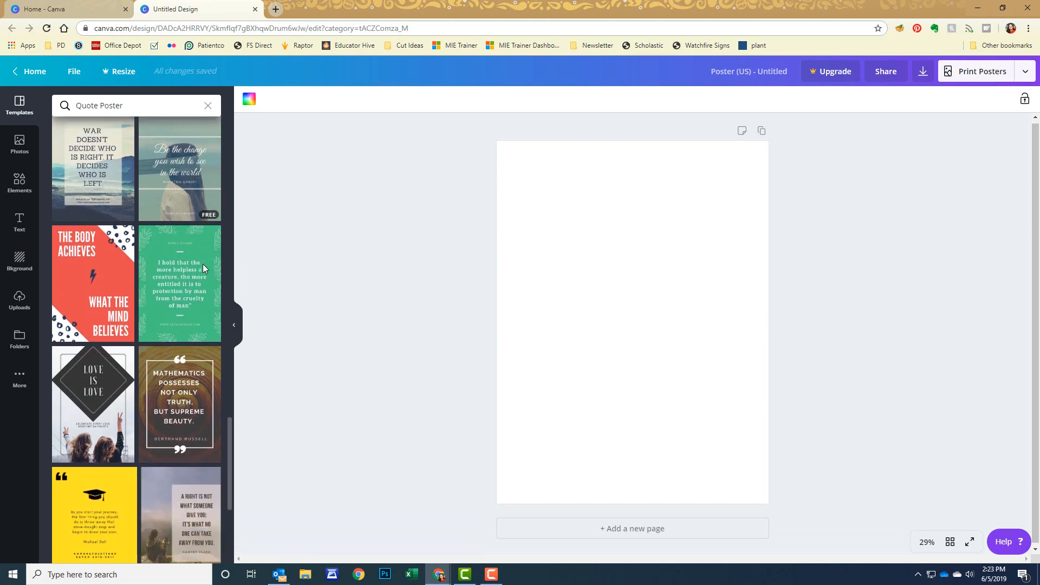
scroll(204, 270, "down", 2)
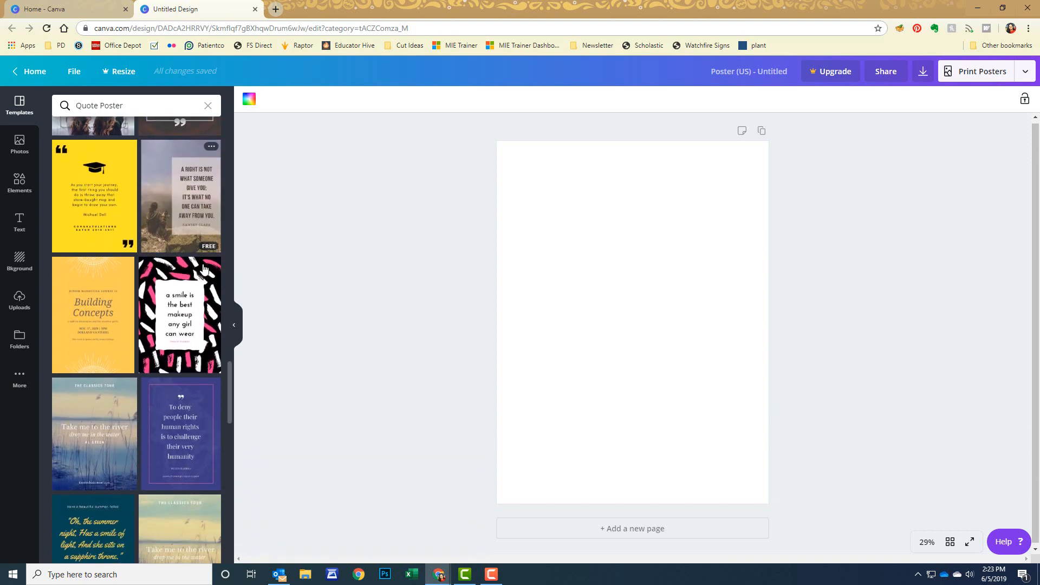
scroll(203, 269, "up", 11)
scroll(204, 269, "up", 15)
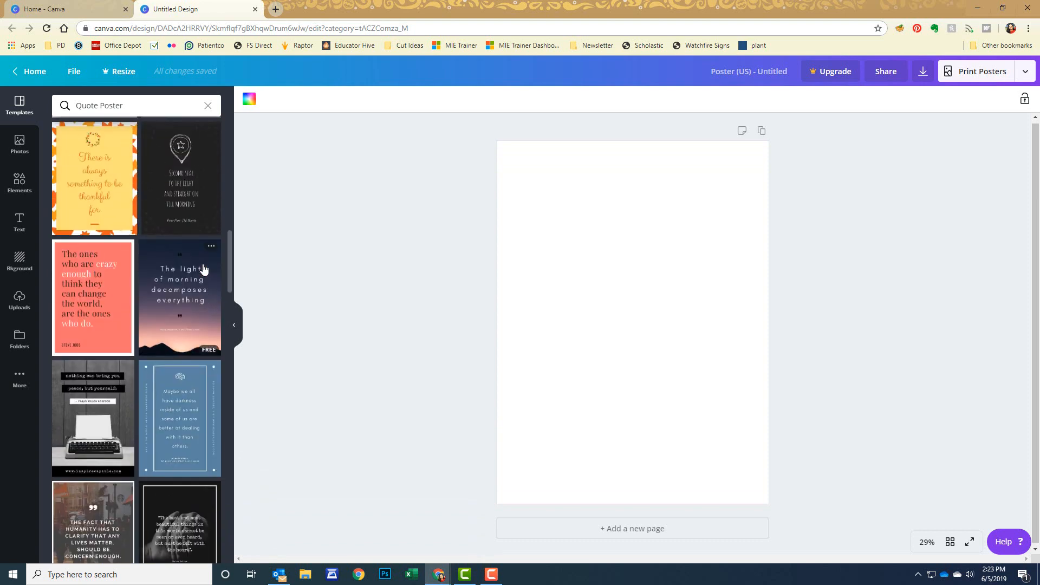
scroll(203, 270, "up", 2)
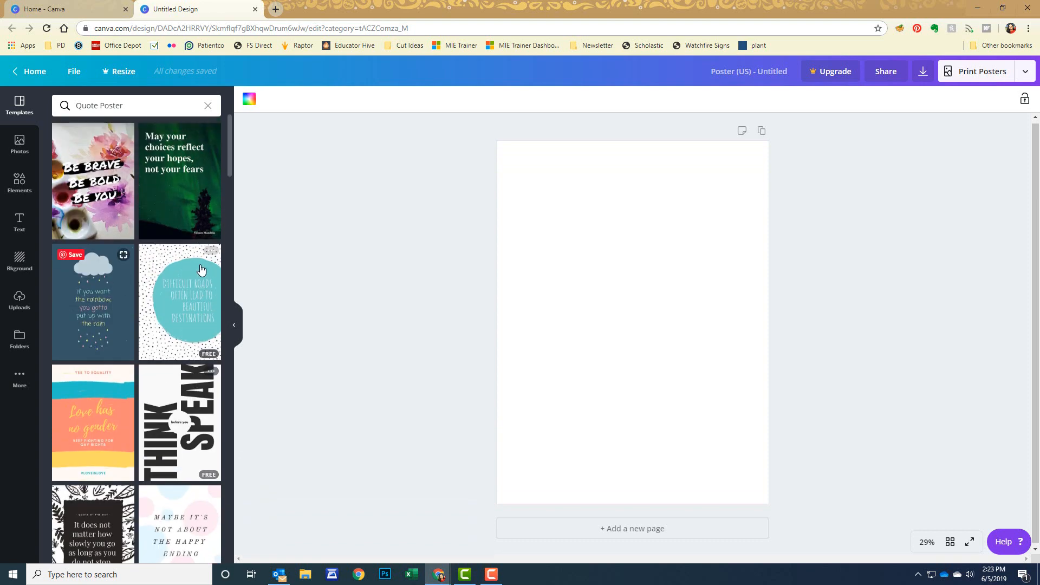
left_click(199, 269)
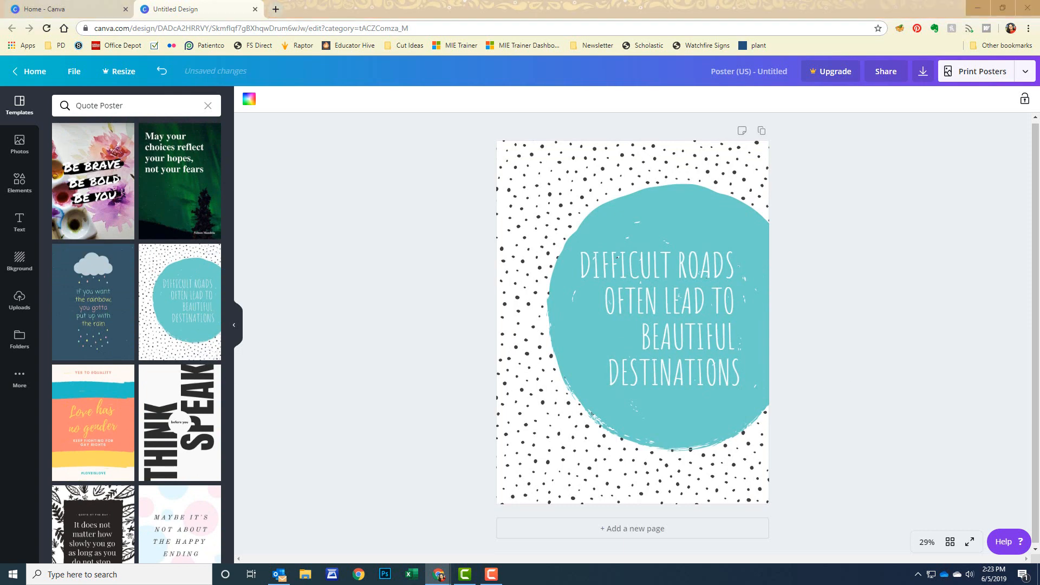
Replace the template's quote with "IF YOU WANT TO BE INTERESTING, BE INTERESTED." and add "-DAVID OGILVY" on a new line.
left_click(600, 294)
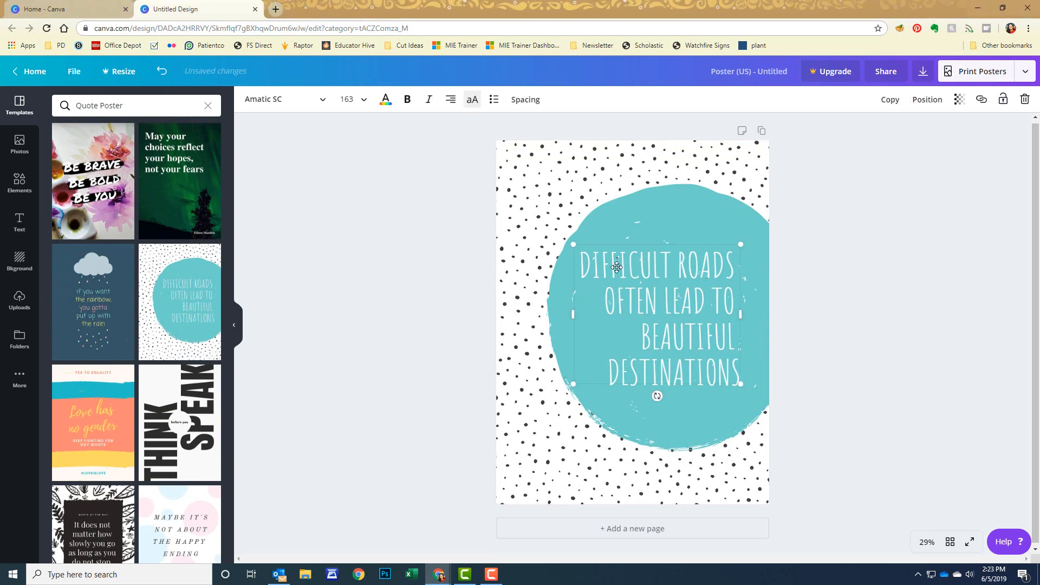
double_click(598, 267)
left_click_drag(586, 270, 735, 378)
triple_click(726, 367)
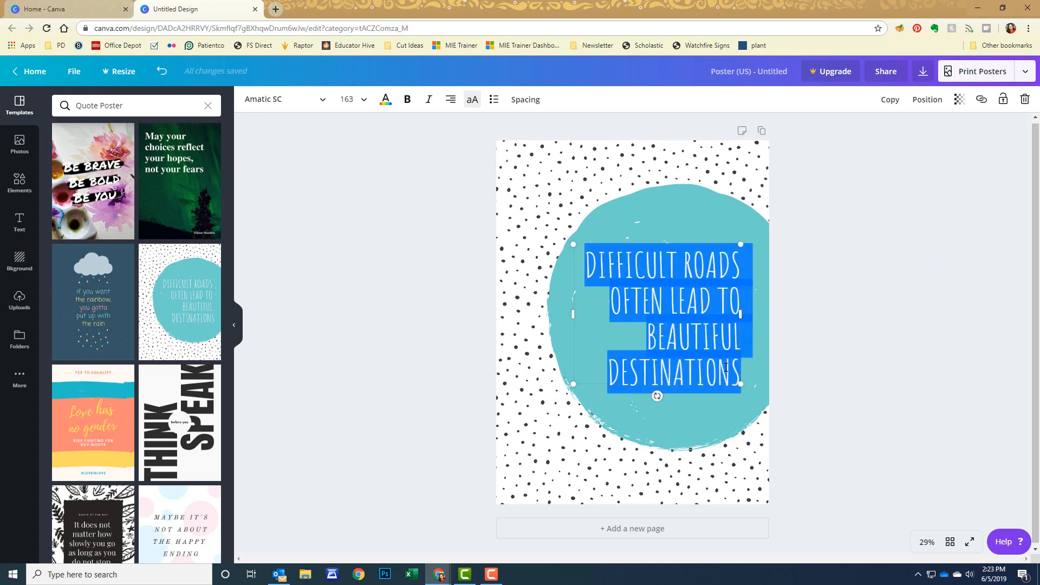
key("BackSpace")
type("IF")
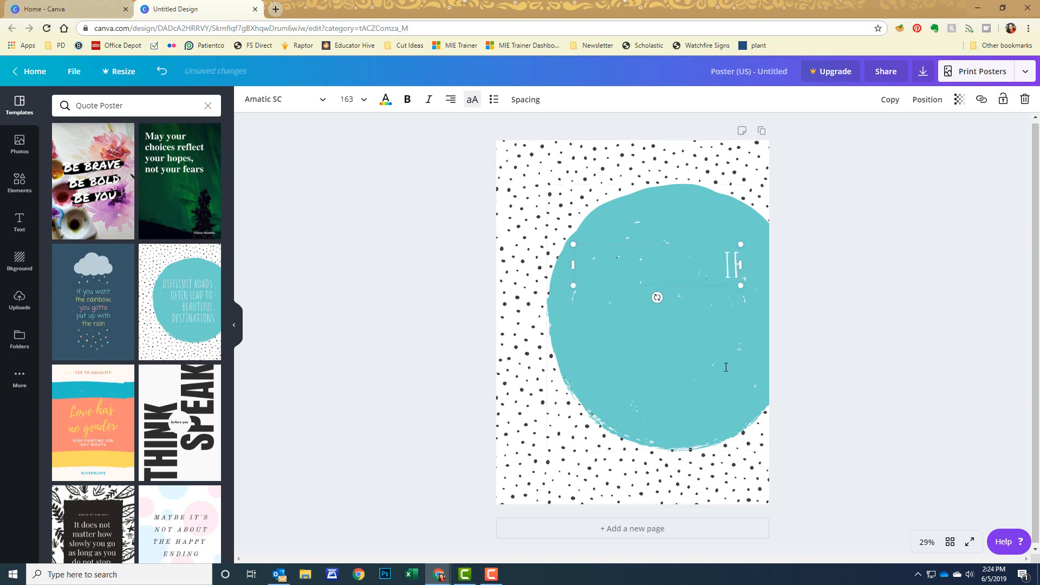
type(" YOU WANT TO BE")
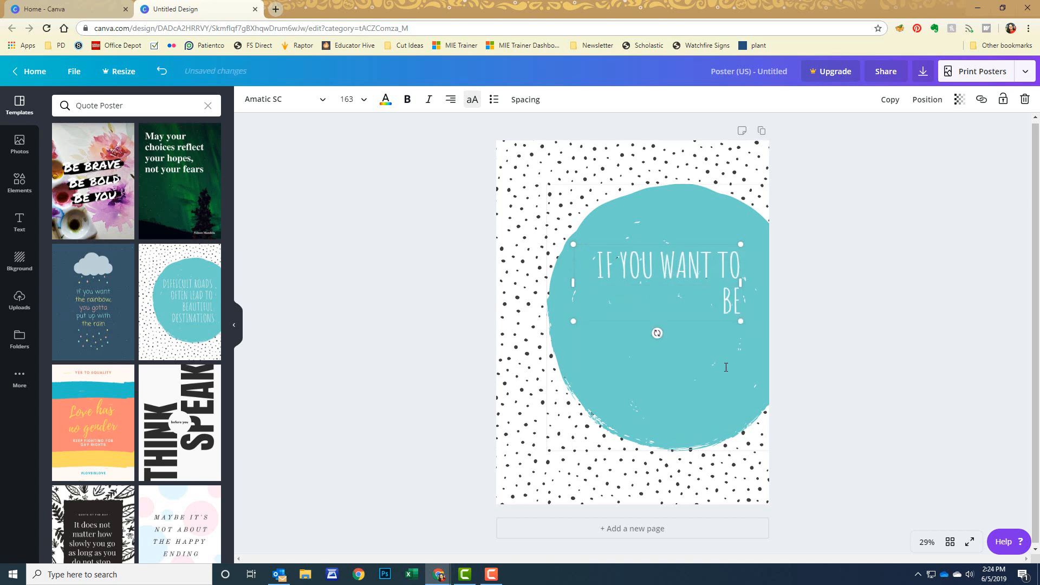
type(" INTERESTING, BE INT")
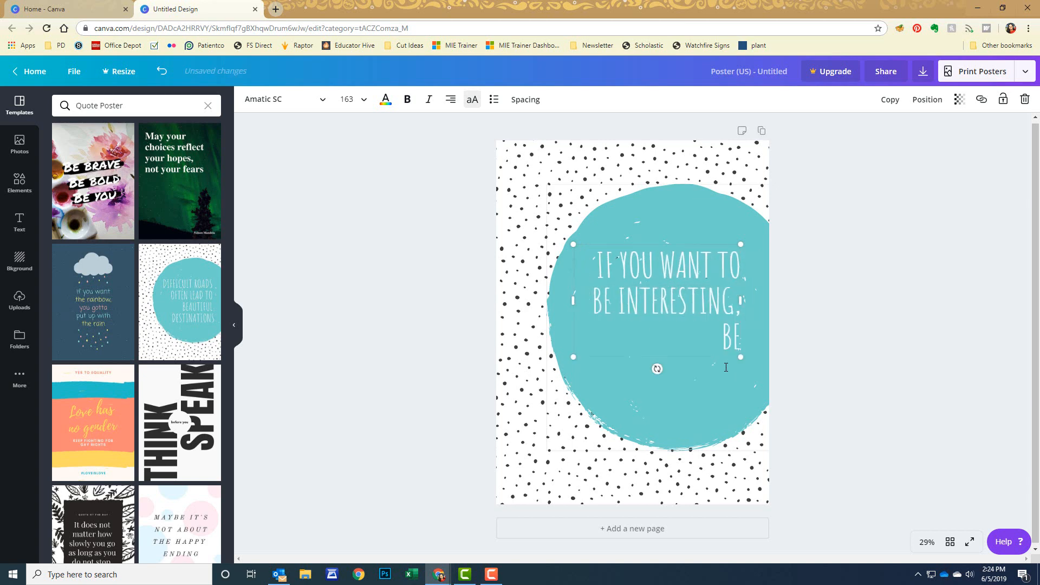
type("ERESTED.")
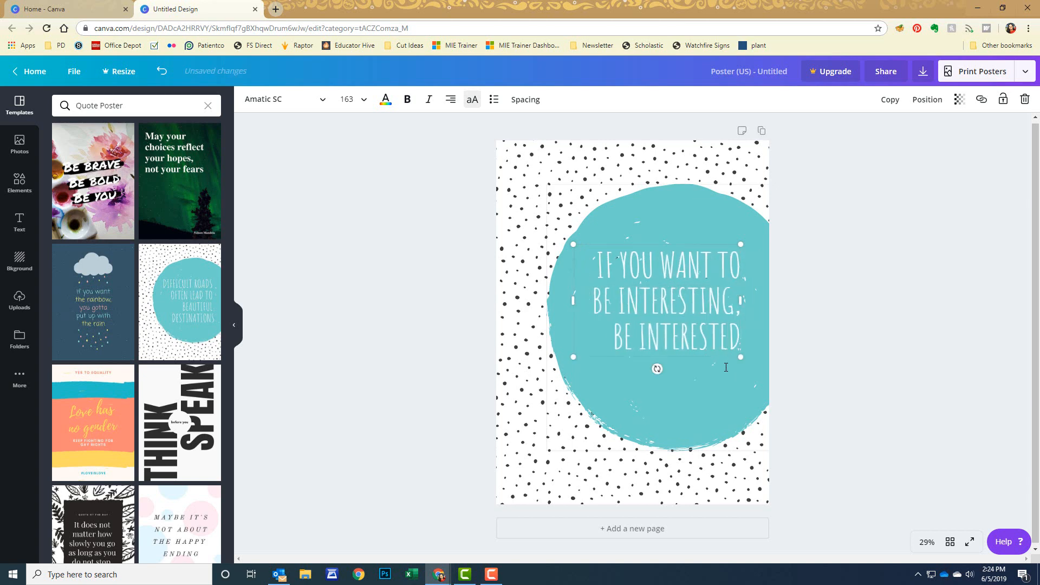
key("Return")
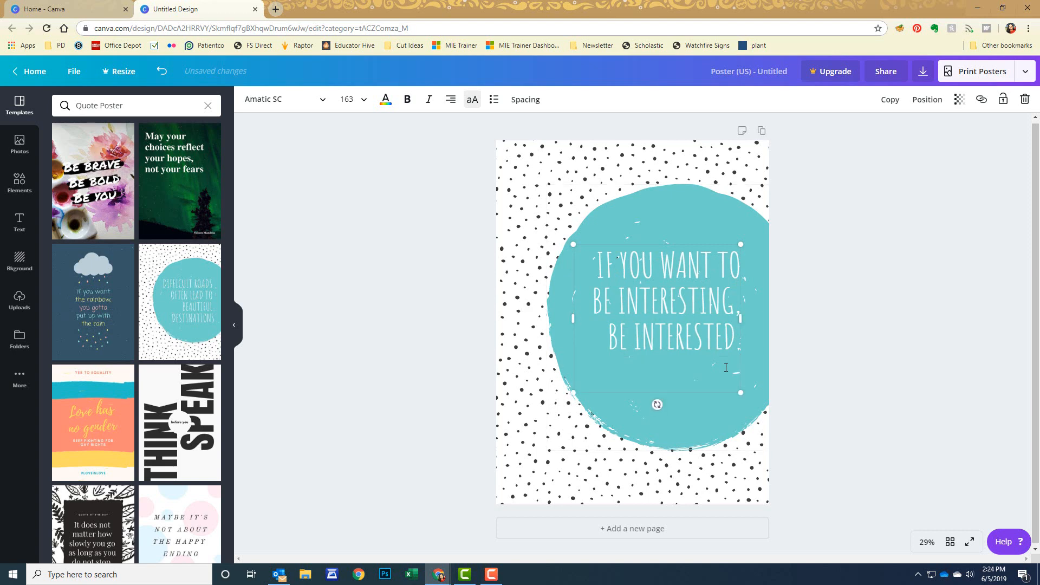
type("-DAVID OGI")
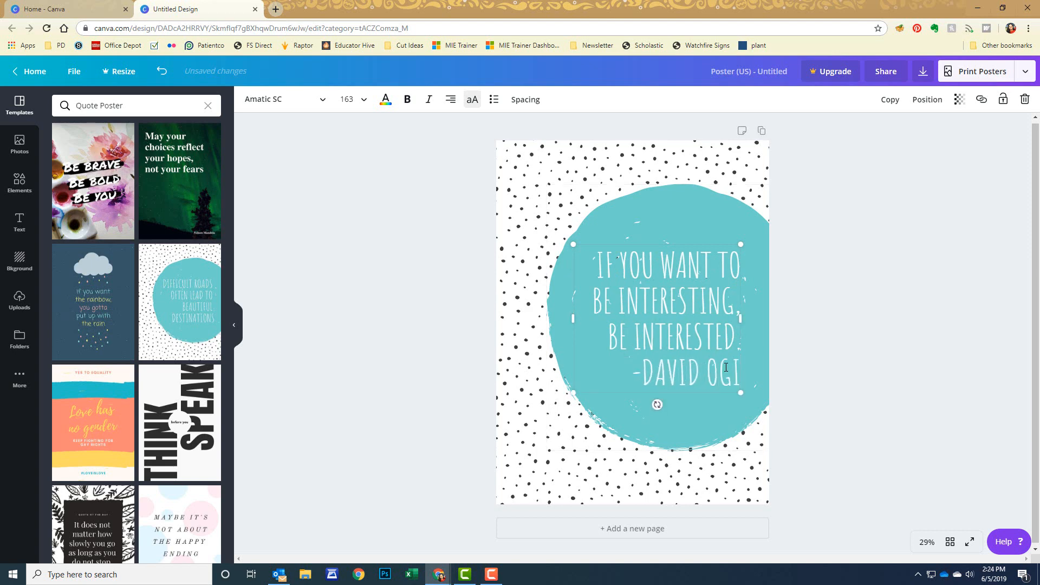
type("LVY")
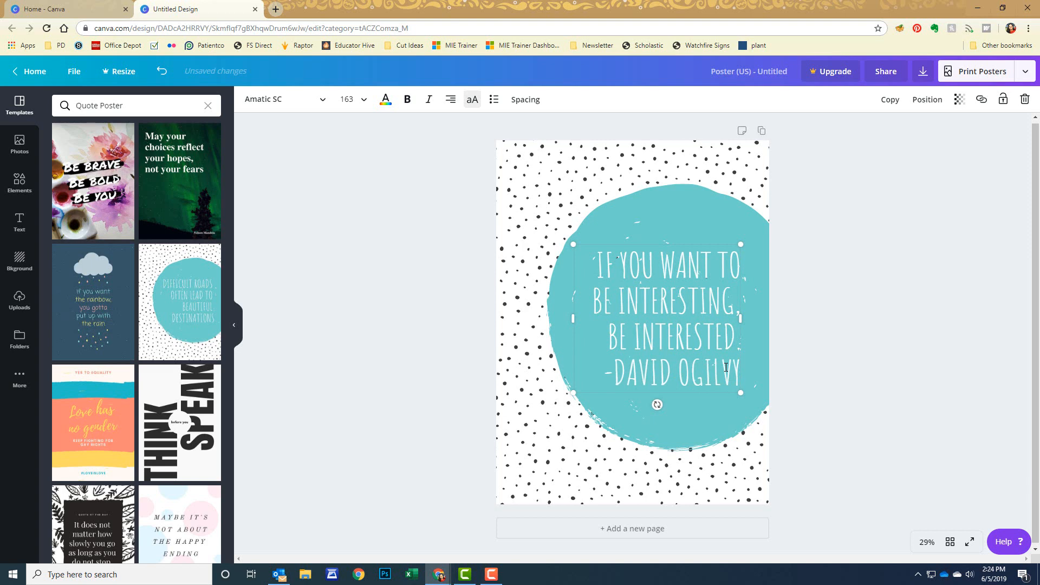
Enlarge the quote text box to font size 190 and shift it slightly down and left within the circle.
left_click_drag(741, 244, 763, 224)
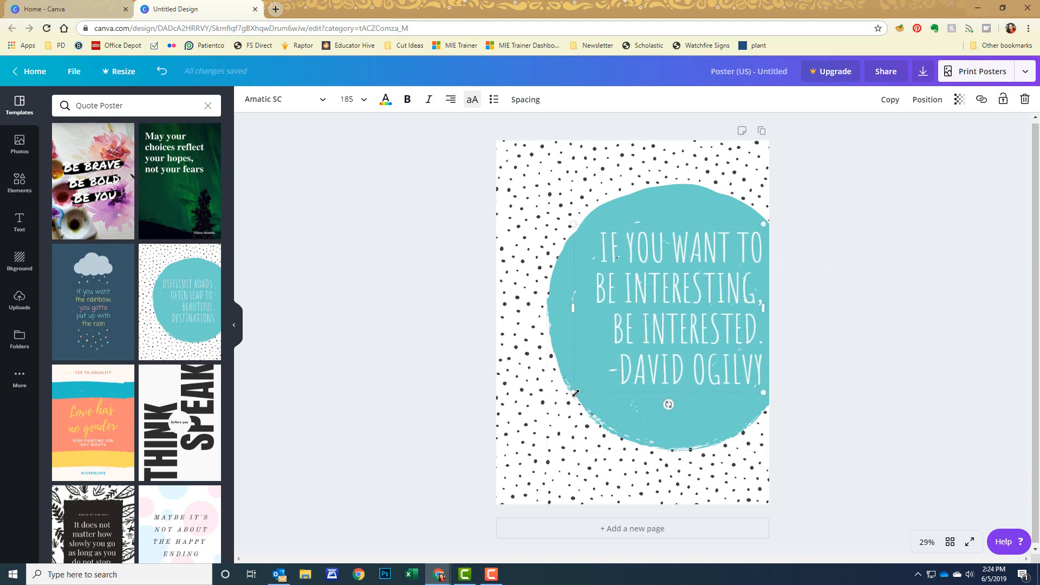
left_click_drag(573, 392, 567, 396)
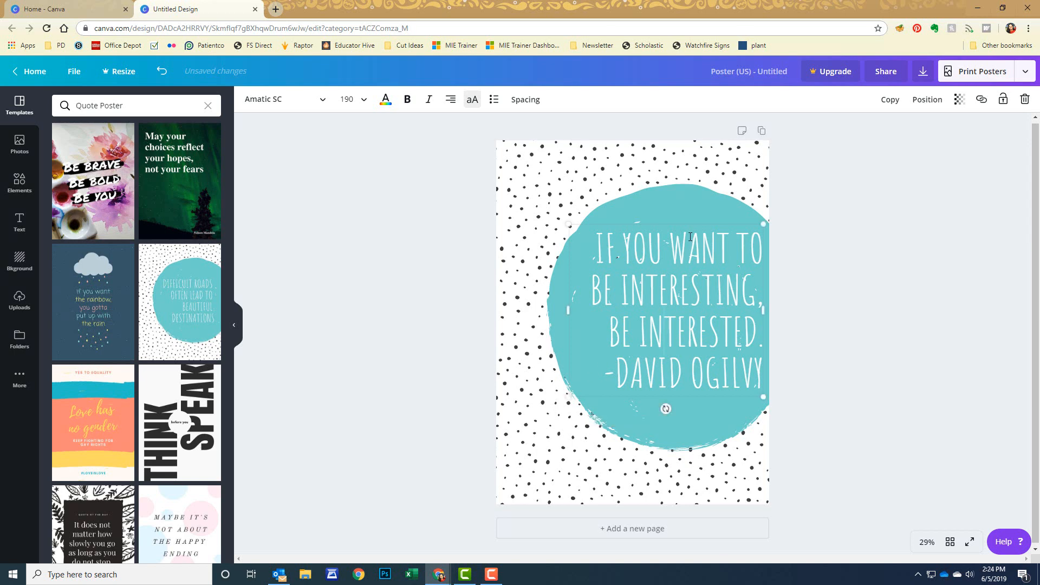
left_click_drag(691, 220, 687, 226)
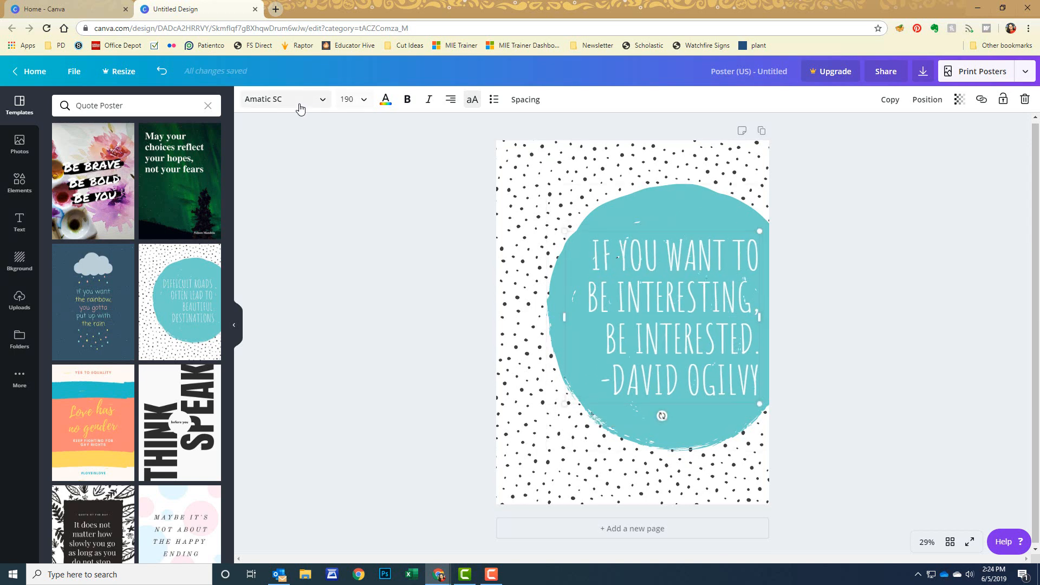
left_click(325, 103)
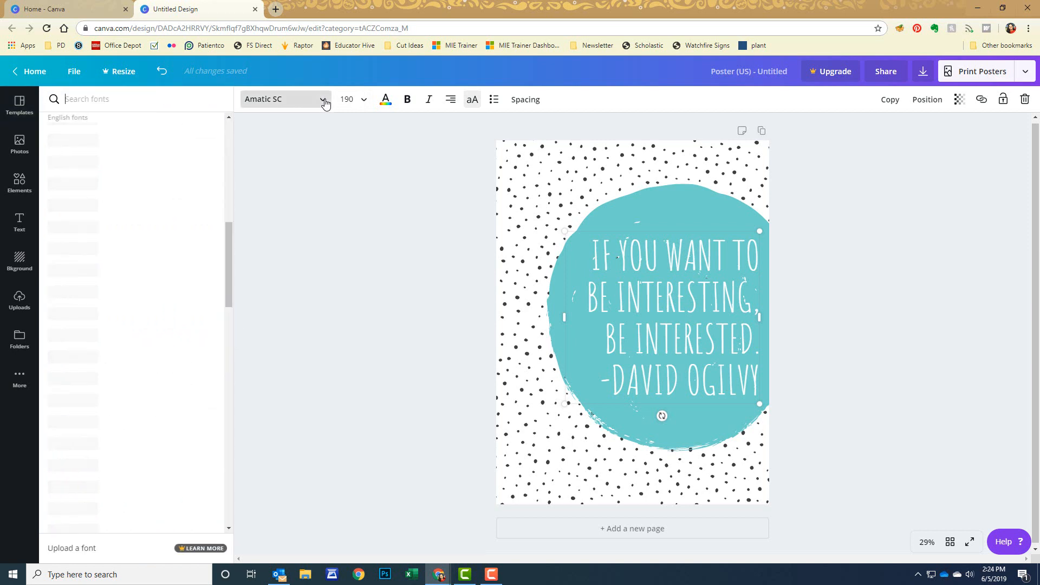
left_click(325, 104)
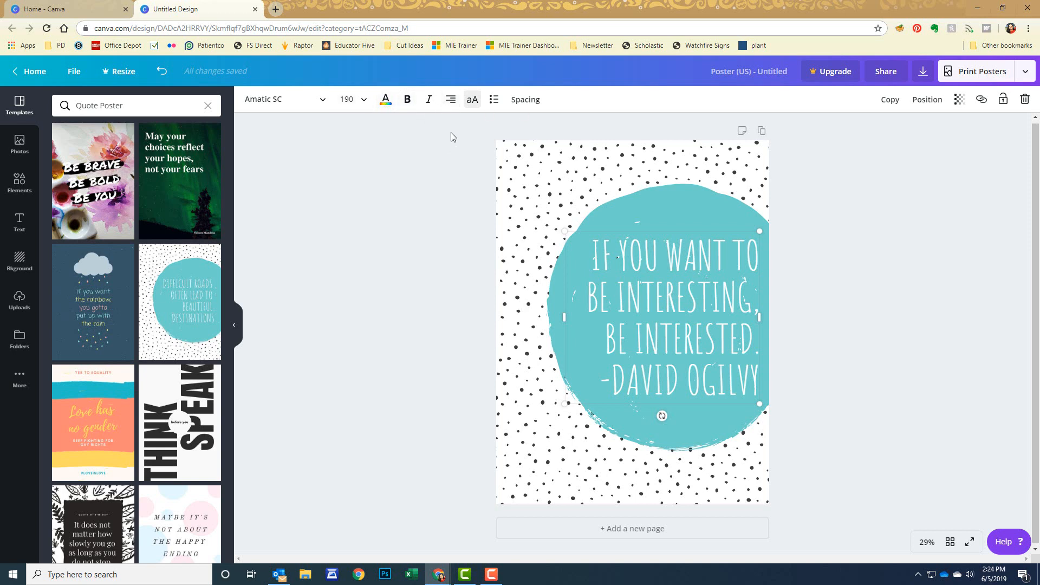
Recolor the poster's teal circle dark blue with a custom color of about #0f0589.
left_click(671, 215)
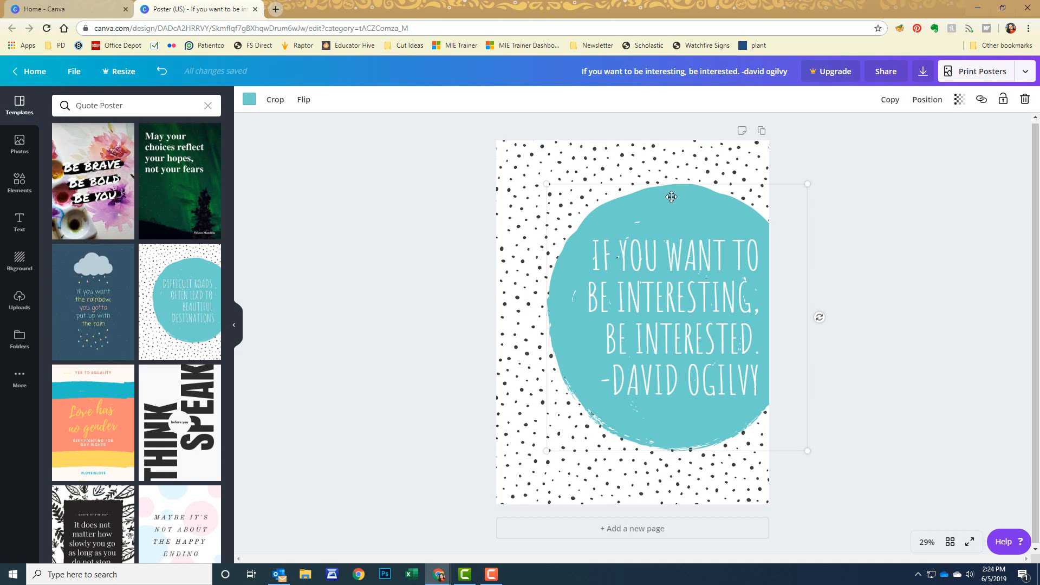
left_click(250, 100)
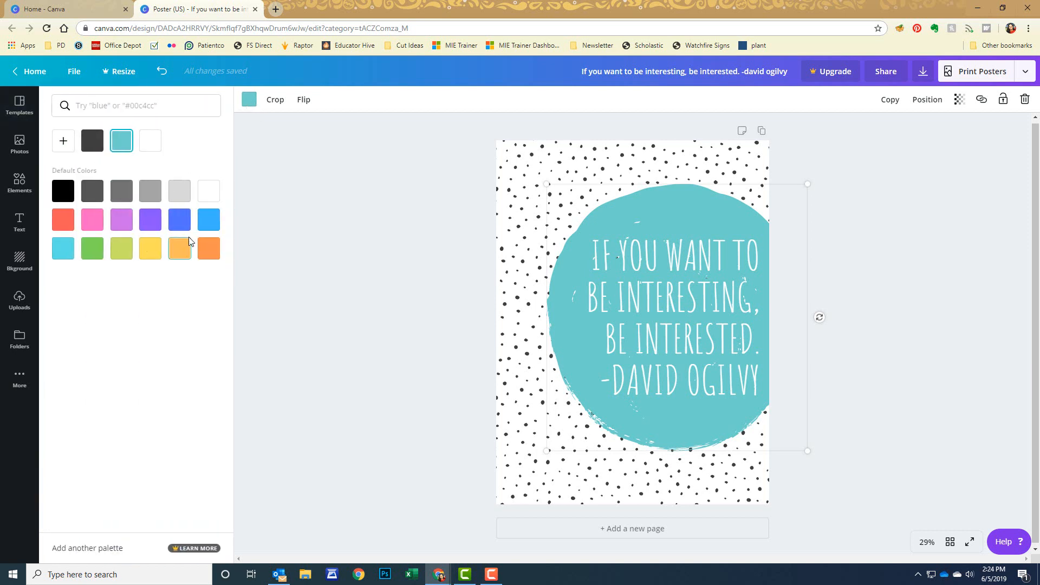
left_click(63, 143)
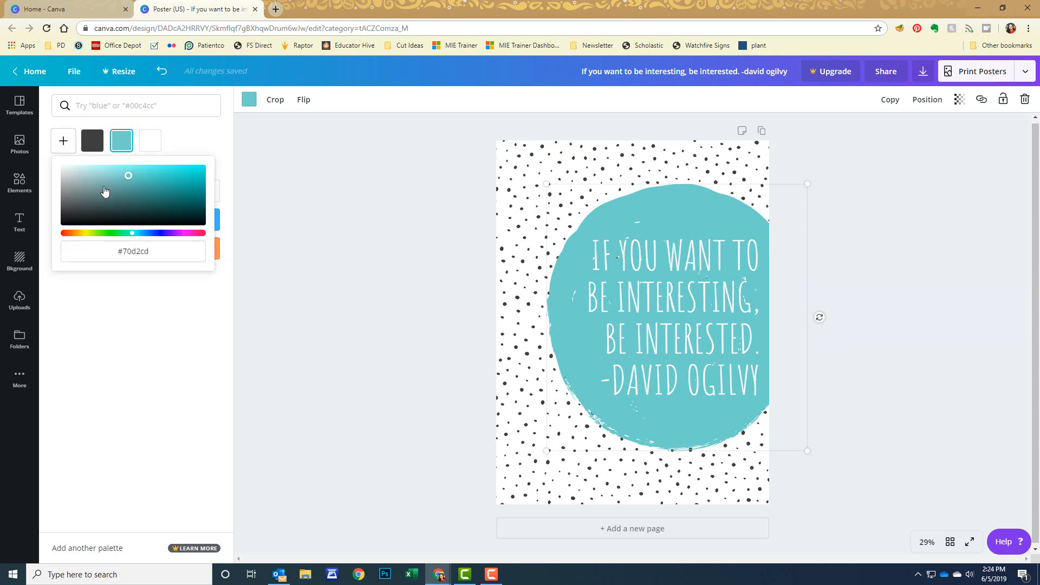
left_click(161, 233)
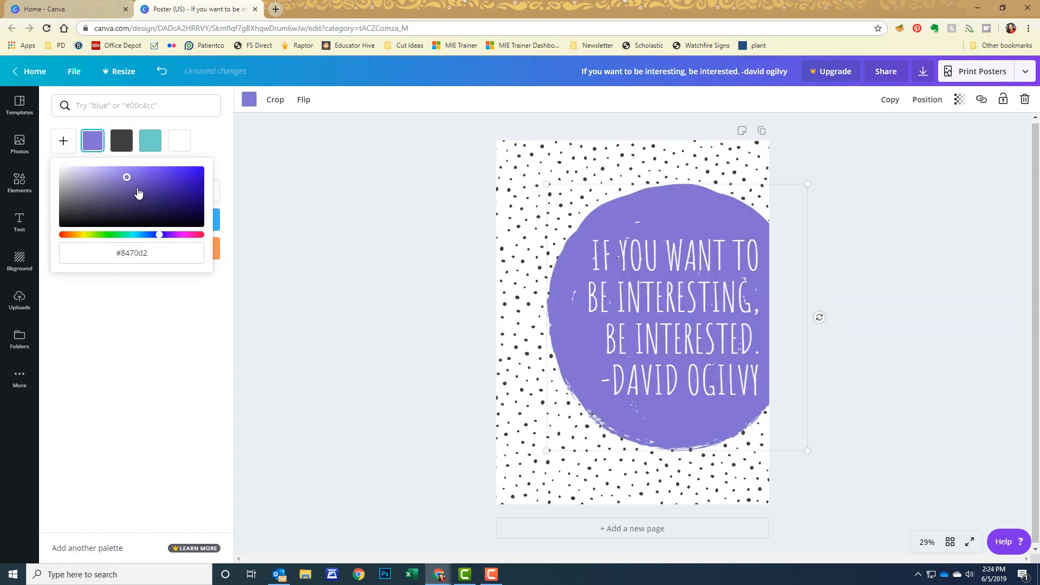
left_click_drag(160, 234, 156, 240)
mouse_move(183, 207)
left_mouse_down()
mouse_move(190, 185)
mouse_move(199, 194)
left_mouse_up()
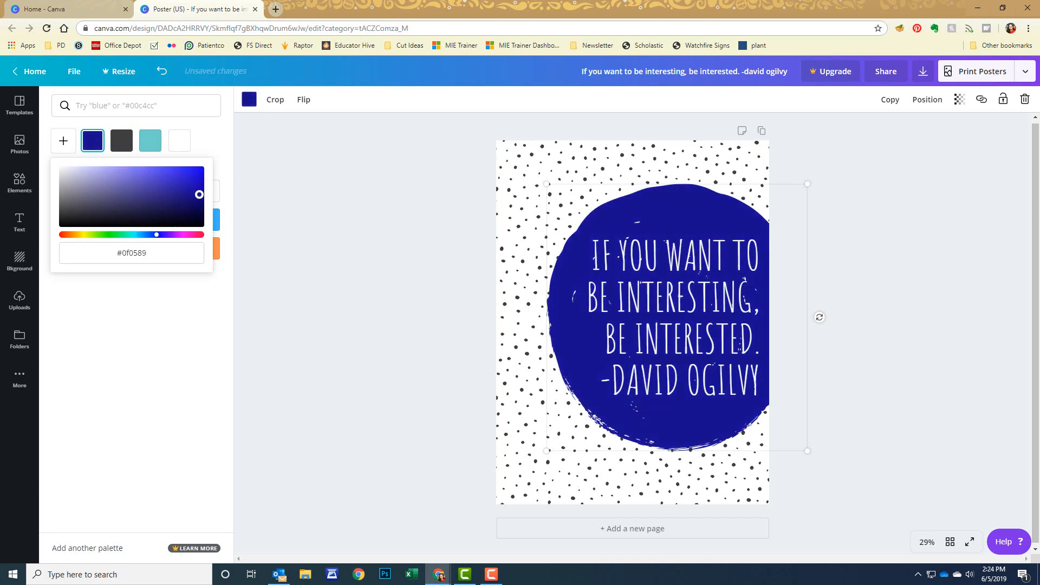
left_click(209, 324)
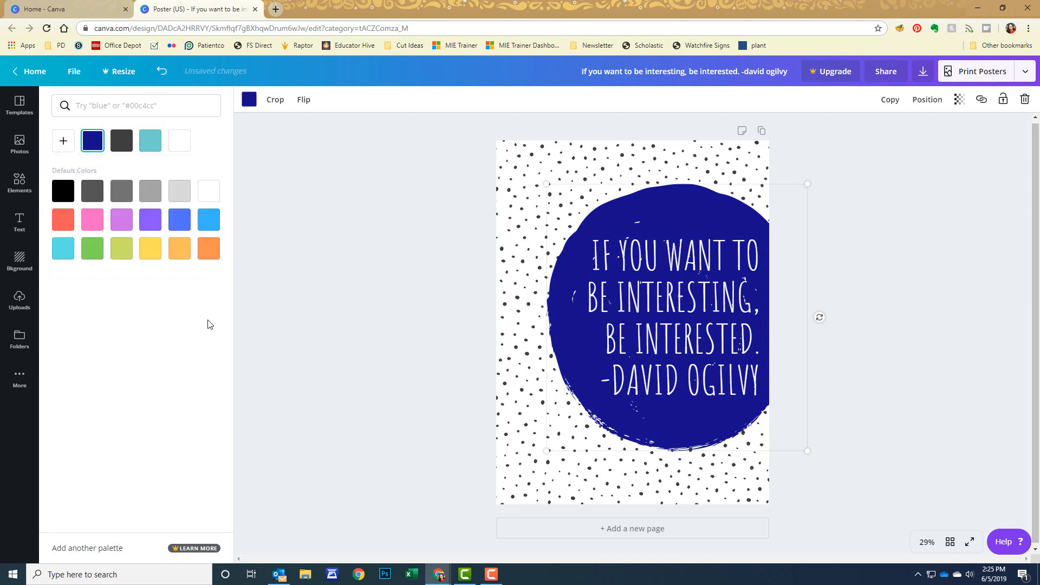
Nudge the dot pattern slightly, try it in pink and yellow, and recolor it with the document's teal.
left_click(533, 155)
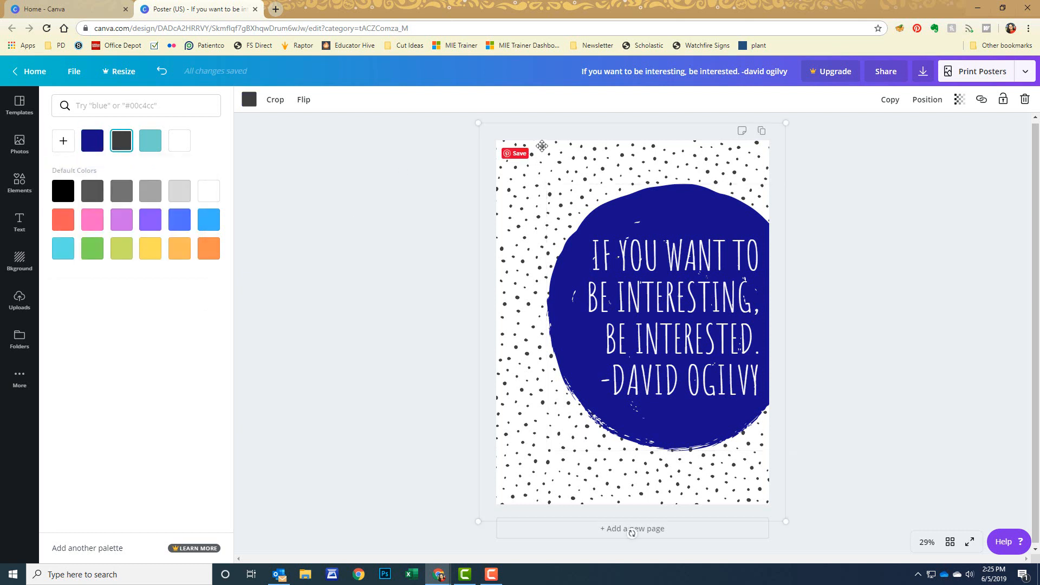
left_click_drag(542, 146, 531, 187)
left_click_drag(539, 180, 548, 148)
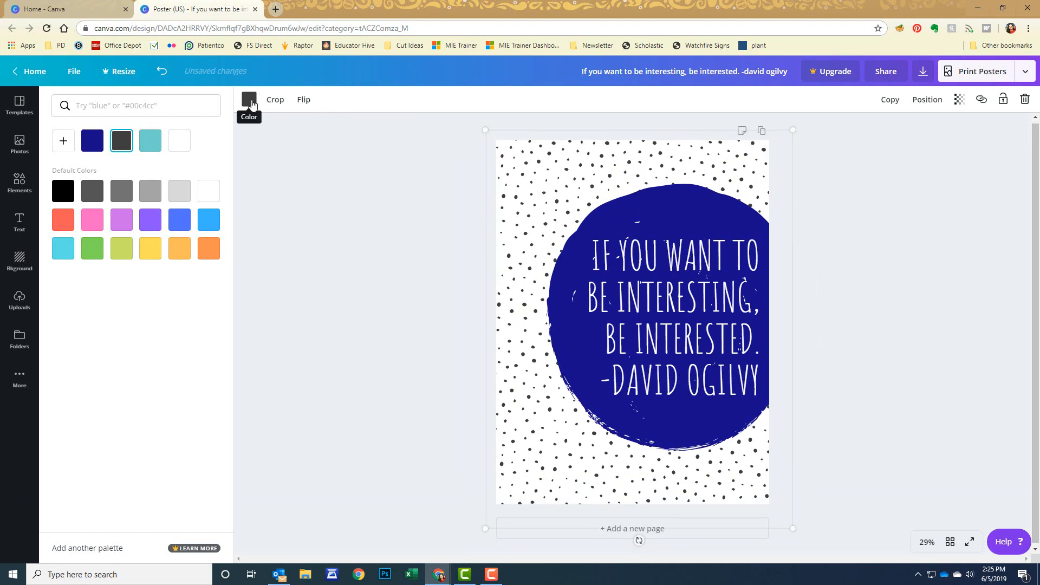
left_click(93, 222)
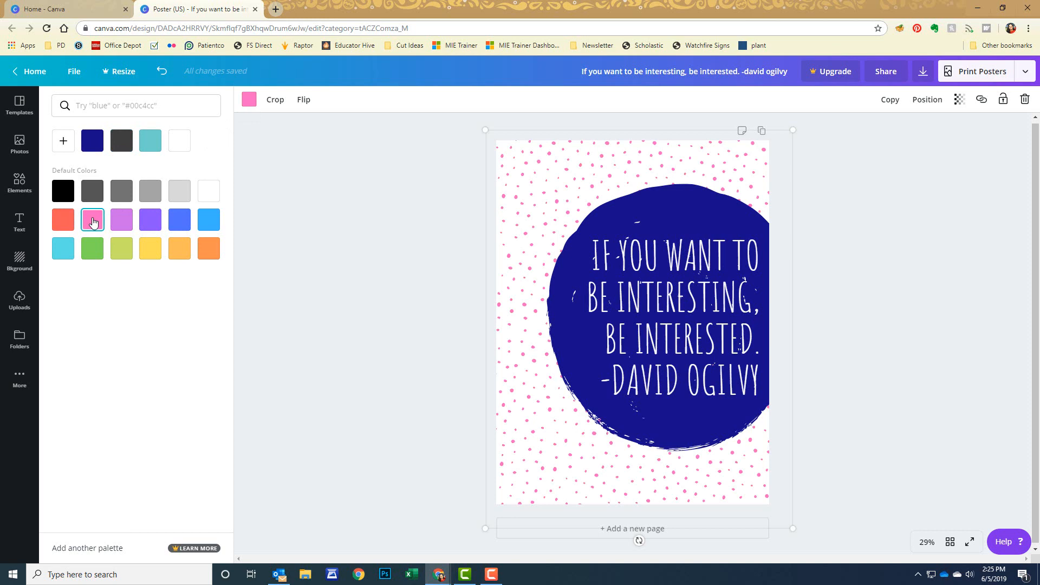
left_click(154, 252)
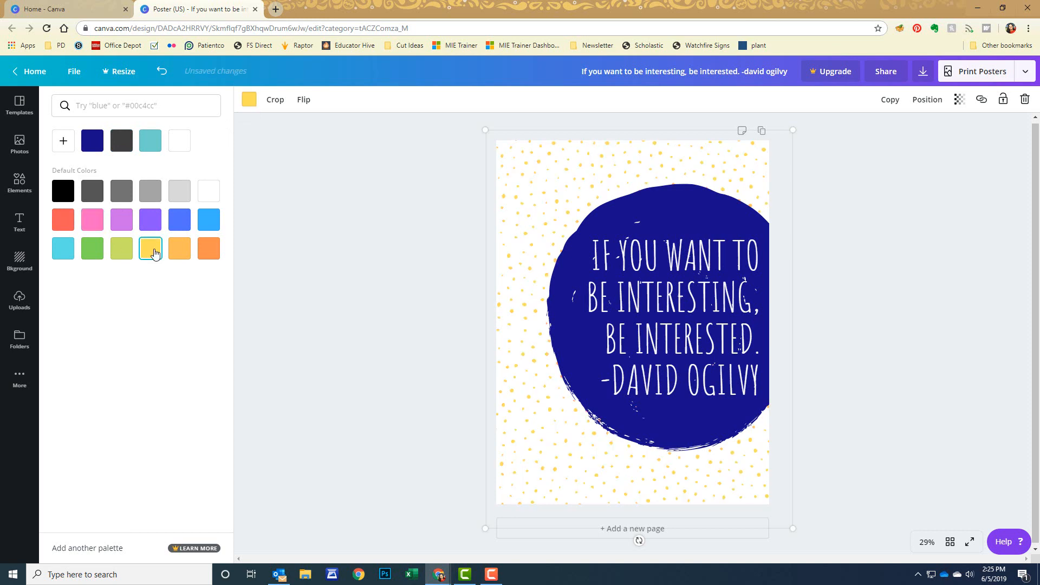
left_click(63, 141)
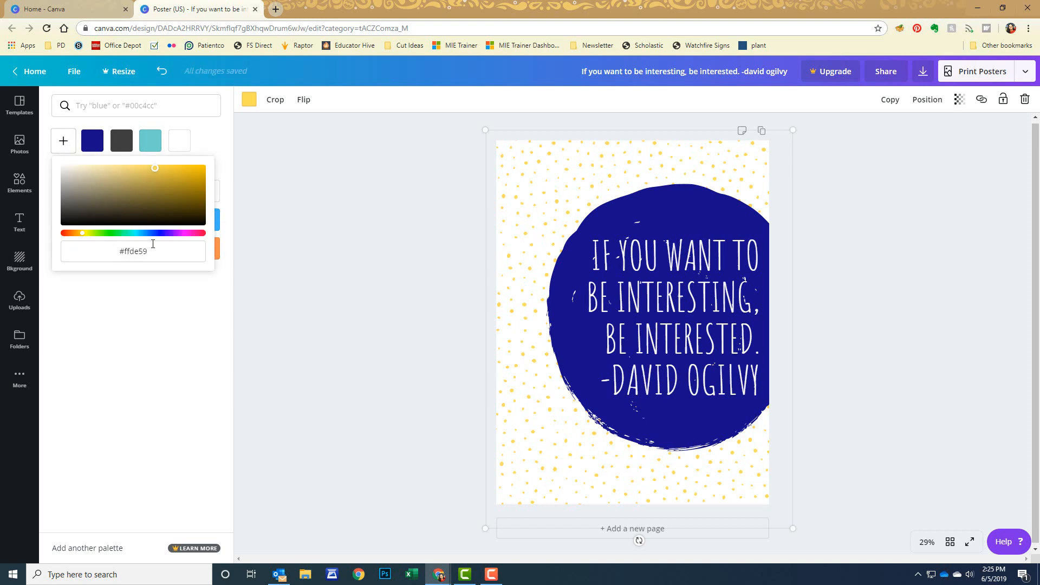
left_click(151, 142)
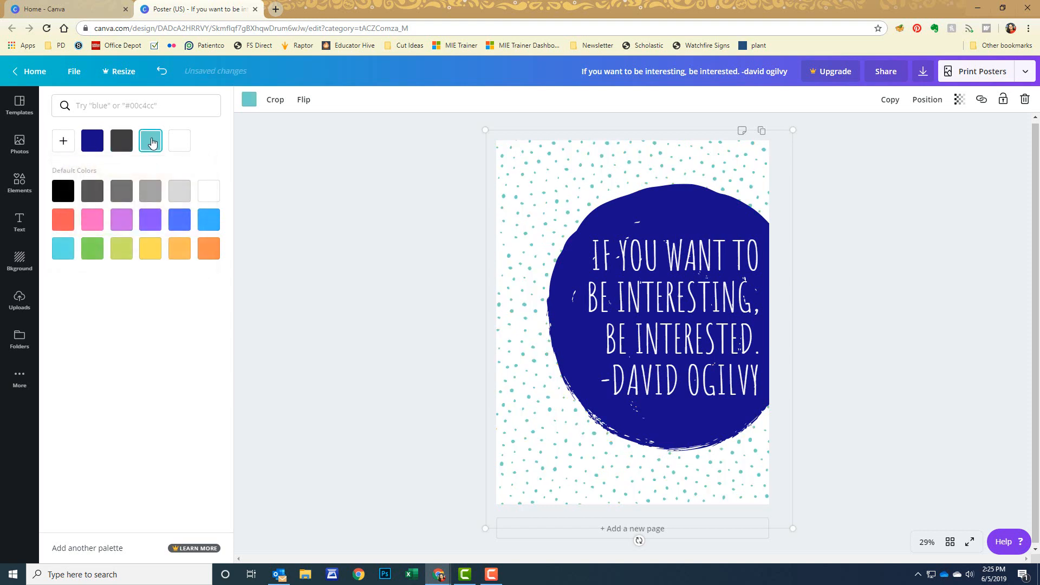
Look through the available photos, elements and text combinations that can be added to the poster.
left_click(19, 143)
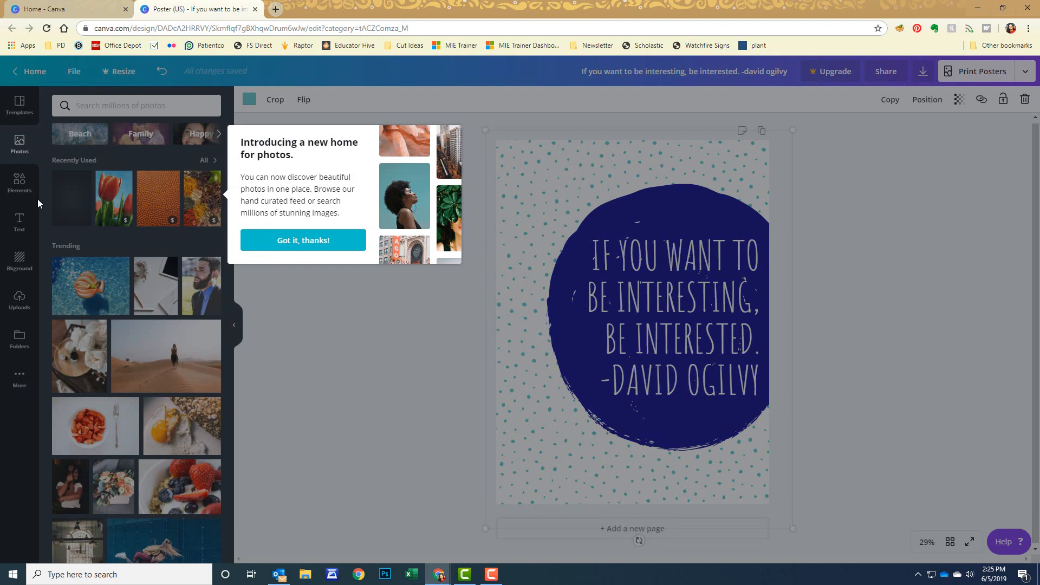
left_click(19, 189)
left_click(19, 189)
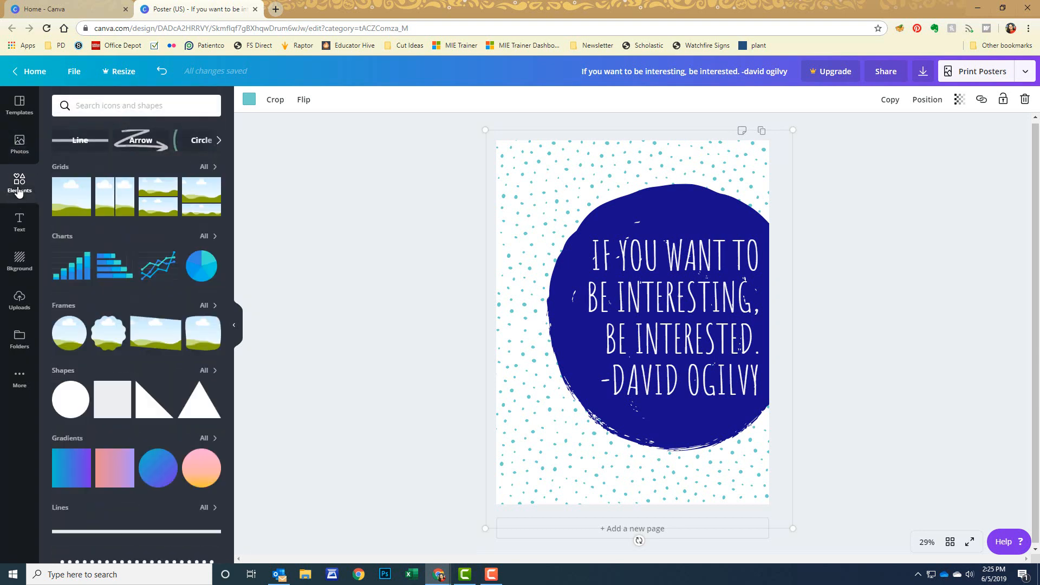
left_click(21, 234)
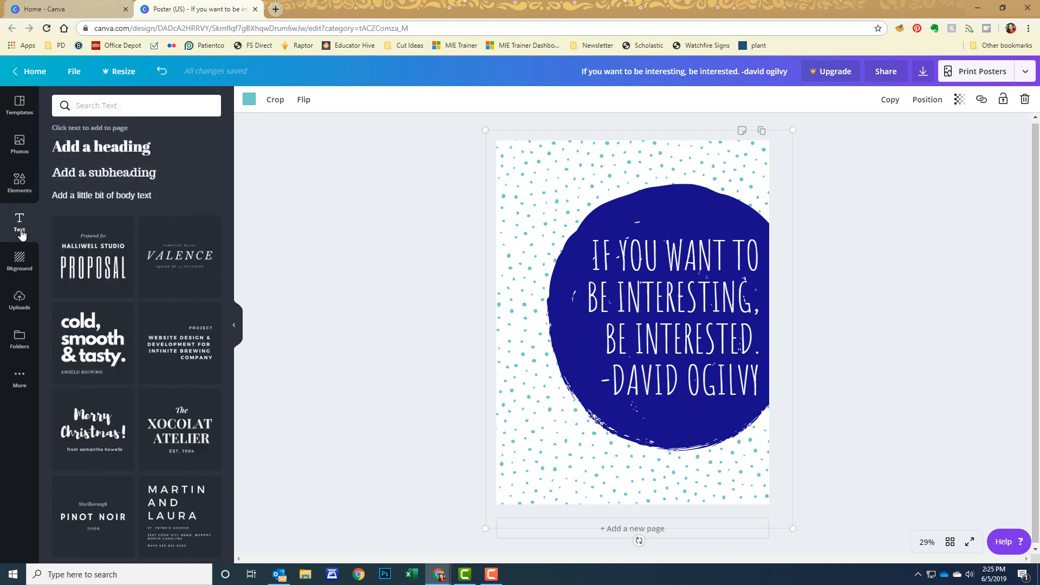
scroll(157, 349, "down", 5)
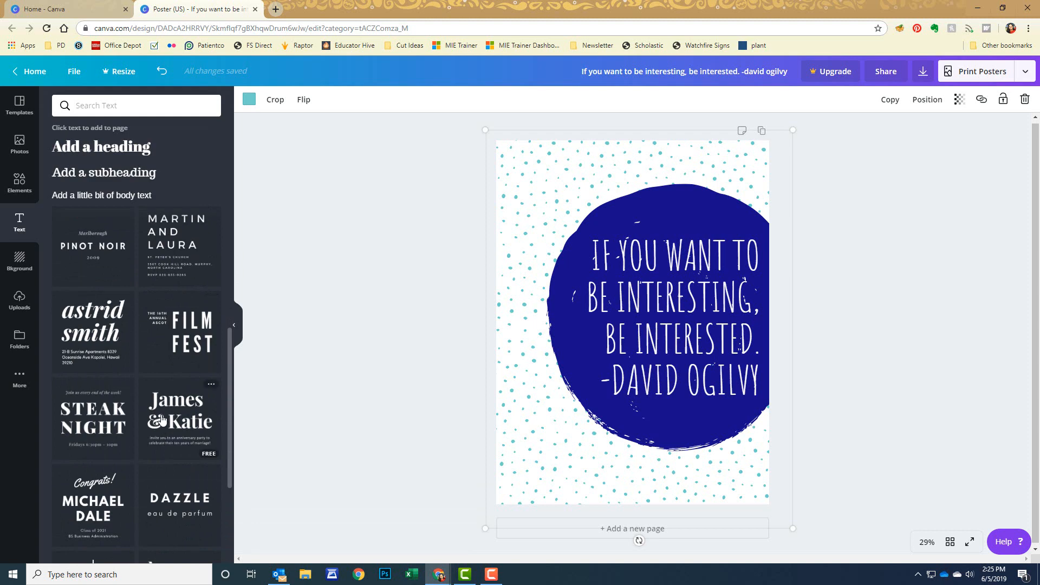
scroll(152, 462, "down", 3)
scroll(152, 463, "down", 2)
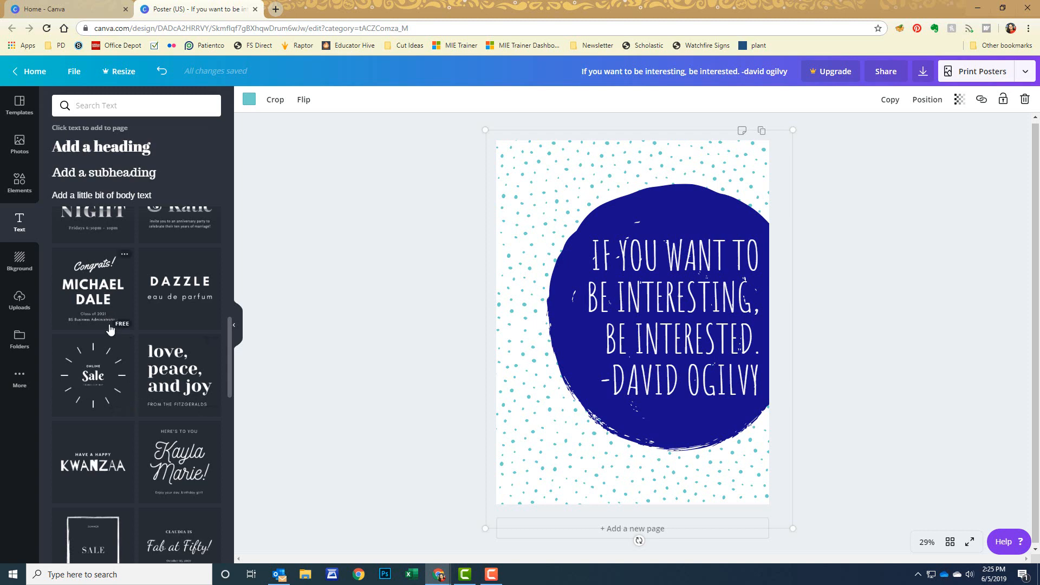
scroll(174, 396, "down", 2)
scroll(173, 397, "down", 2)
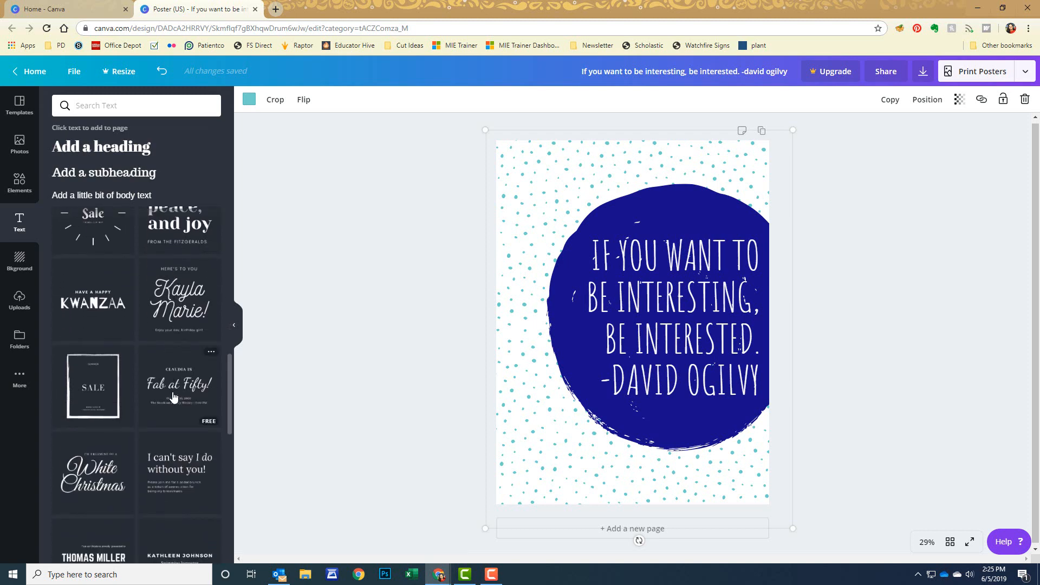
scroll(173, 397, "down", 4)
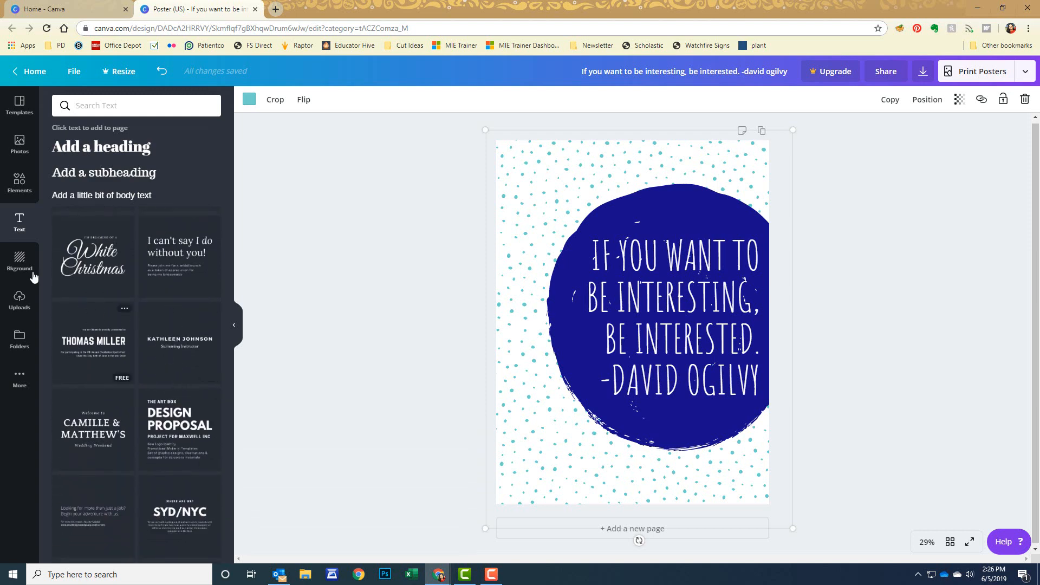
Try the blue hexagon, light blue gradient, misty mountains and raindrops backgrounds on the poster.
left_click(19, 261)
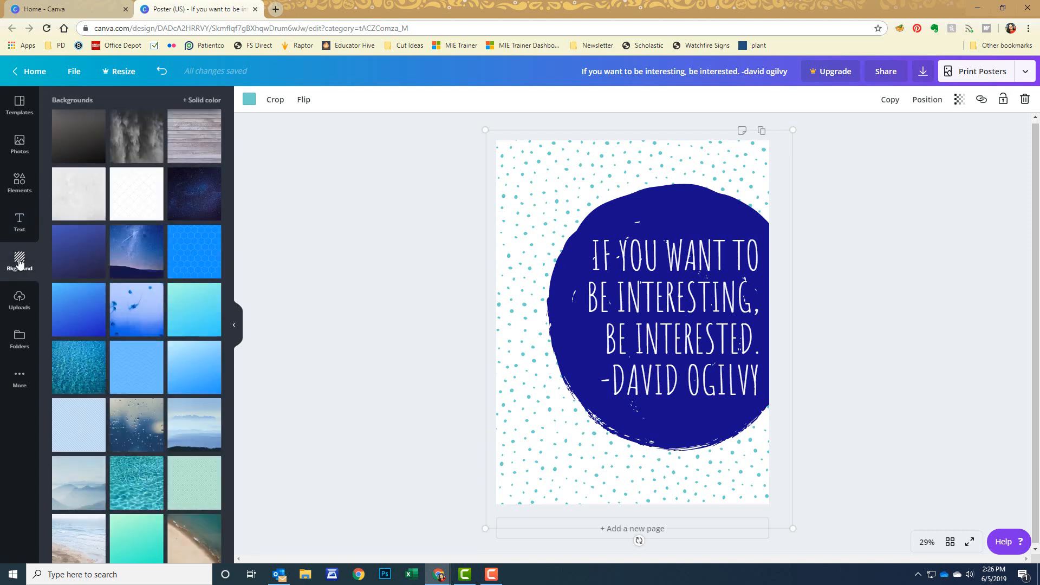
left_click(201, 251)
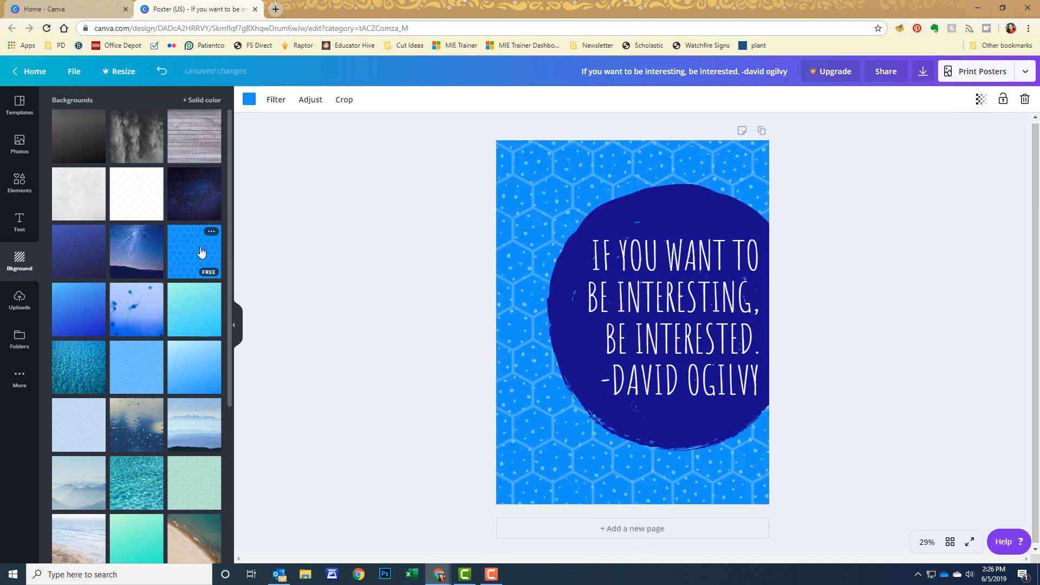
left_click(192, 374)
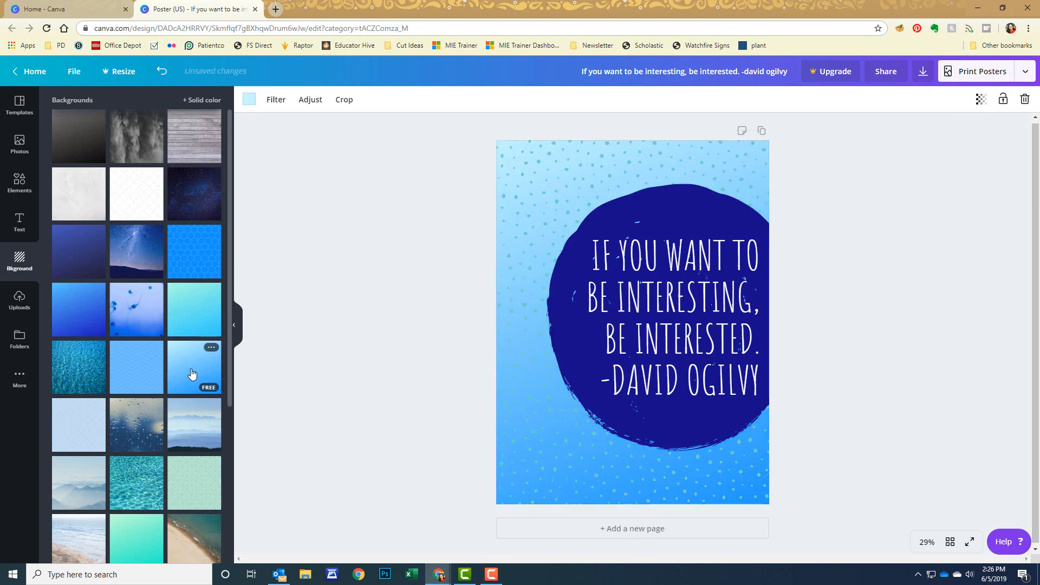
left_click(196, 419)
left_click(138, 434)
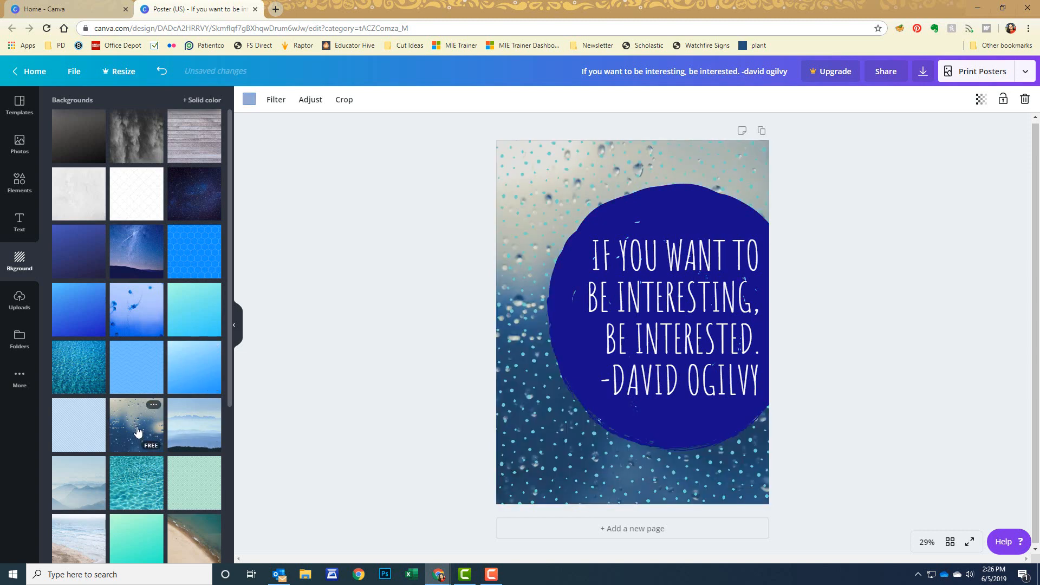
scroll(171, 239, "down", 2)
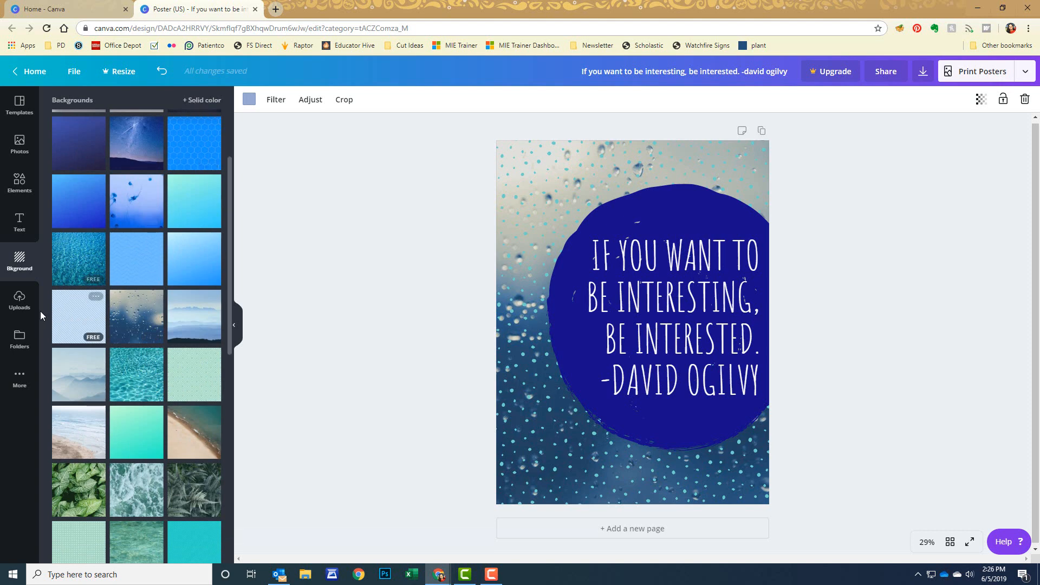
Look through the previously uploaded images available for the design.
left_click(19, 307)
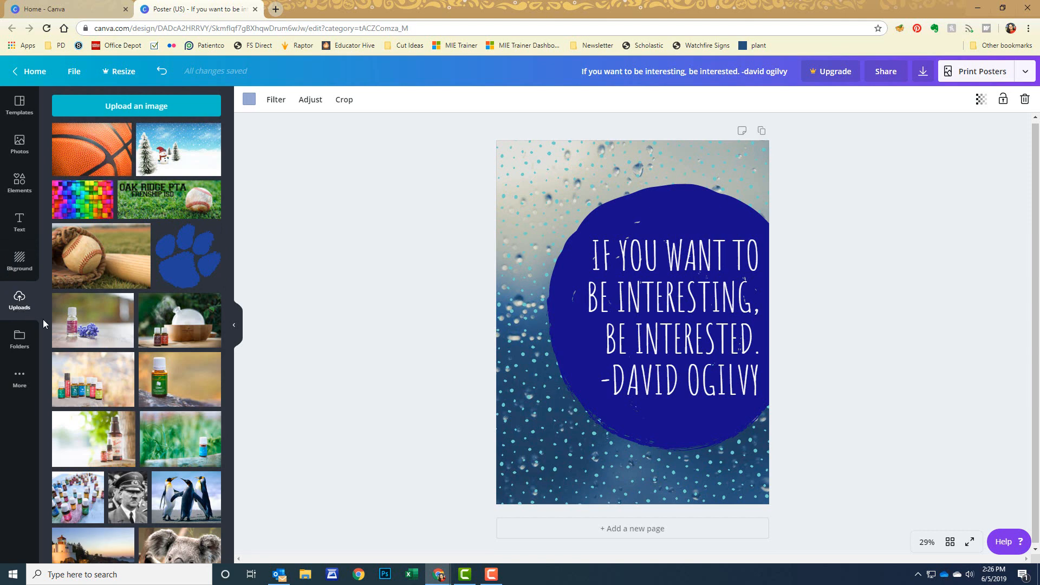
scroll(116, 328, "down", 5)
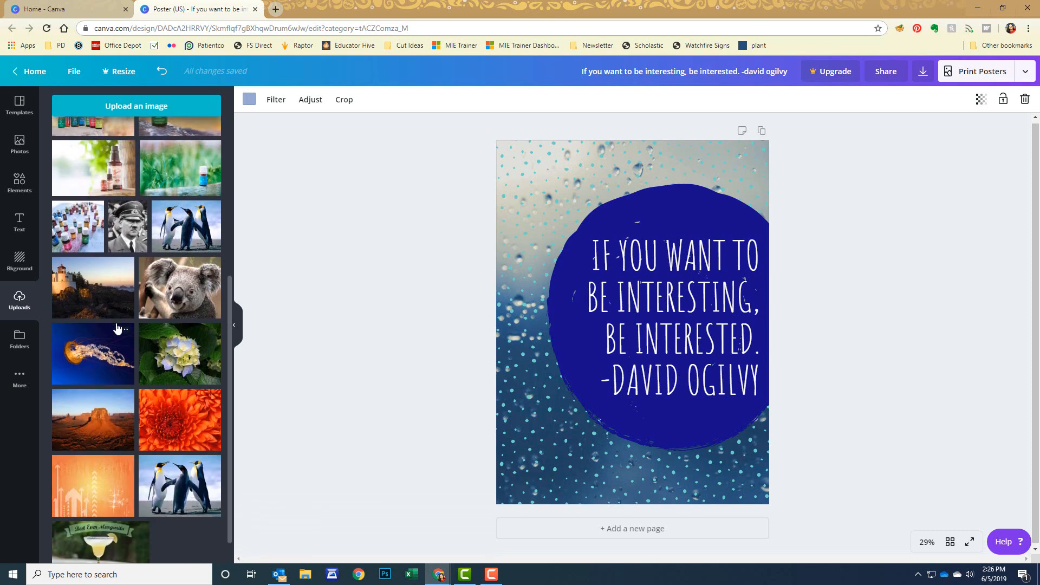
scroll(116, 329, "down", 1)
scroll(117, 328, "up", 5)
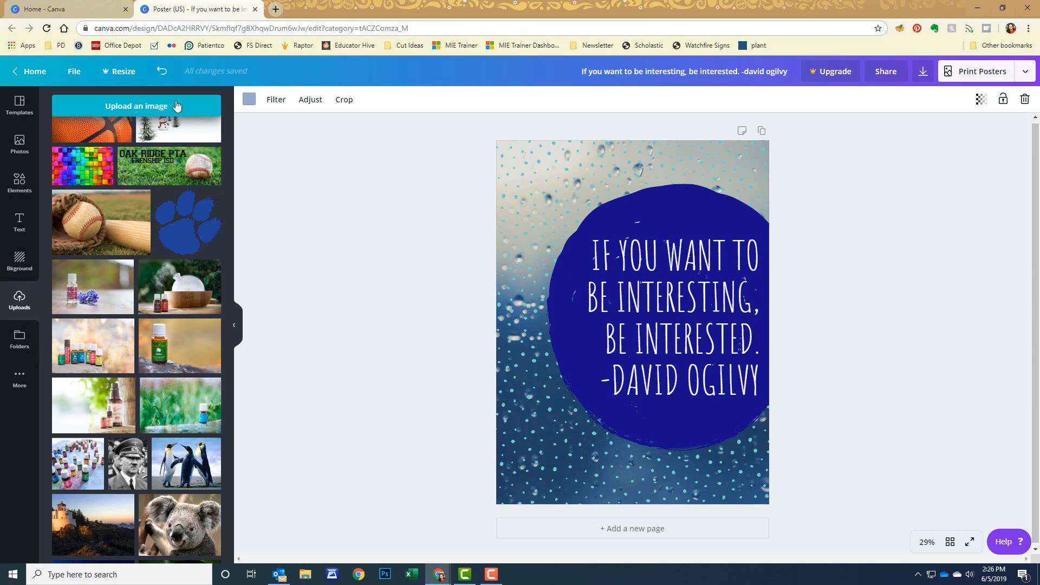
Undo all the background changes back to the plain white background behind the teal dots.
left_click(166, 73)
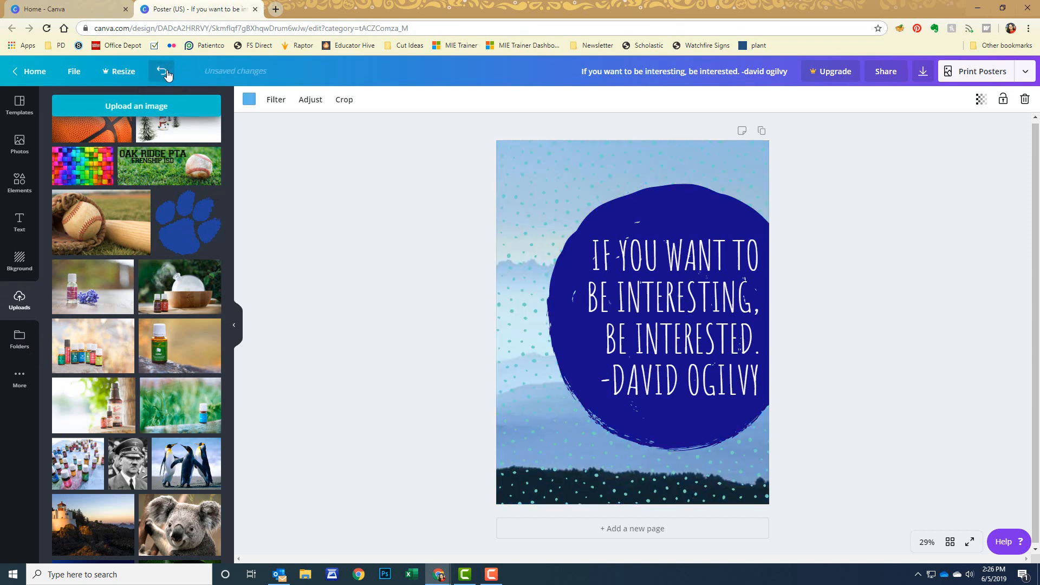
left_click(167, 74)
left_click(168, 75)
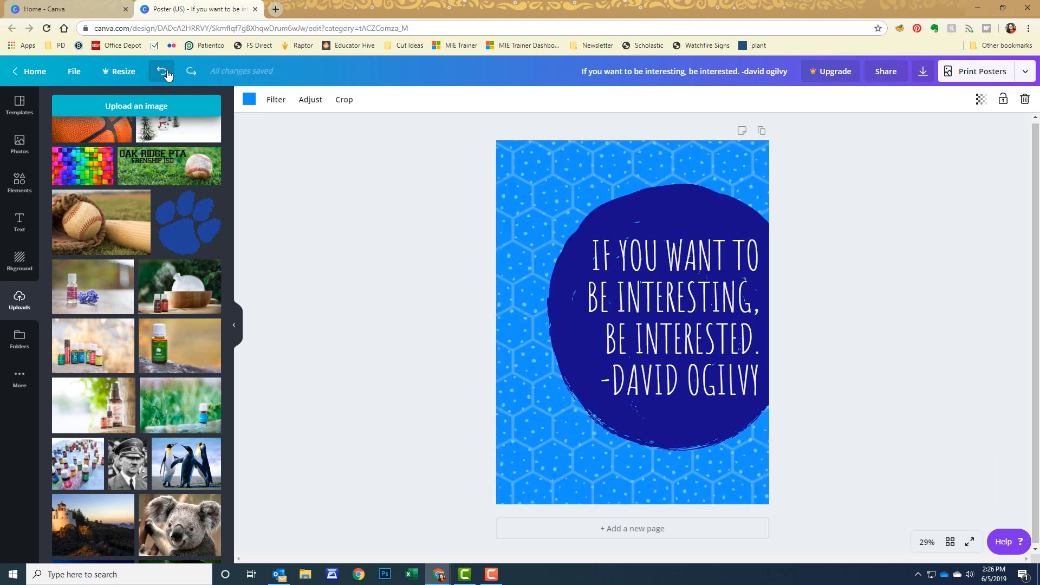
left_click(168, 76)
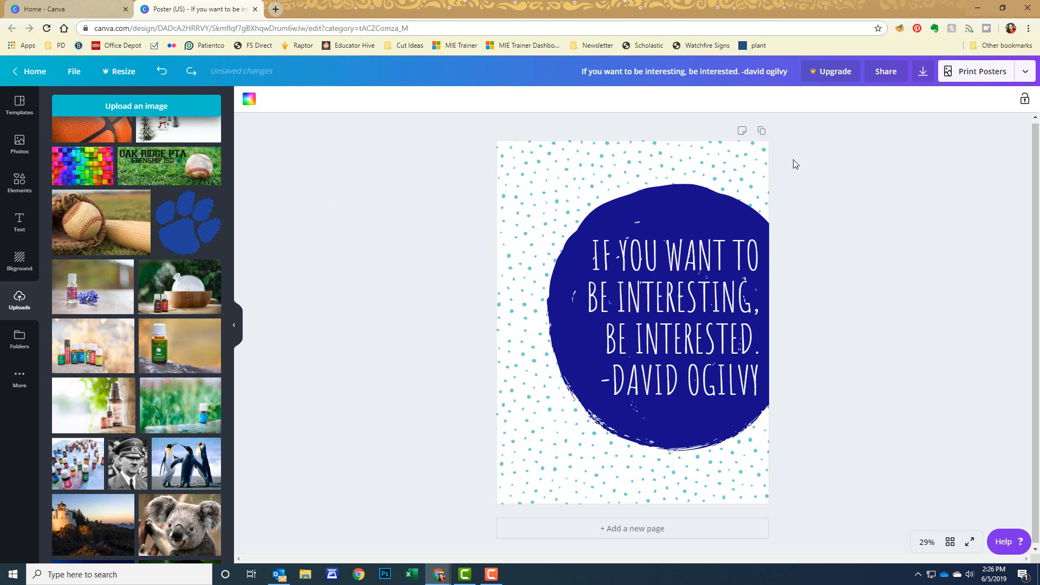
Download the poster with the file type set to PNG.
left_click(923, 79)
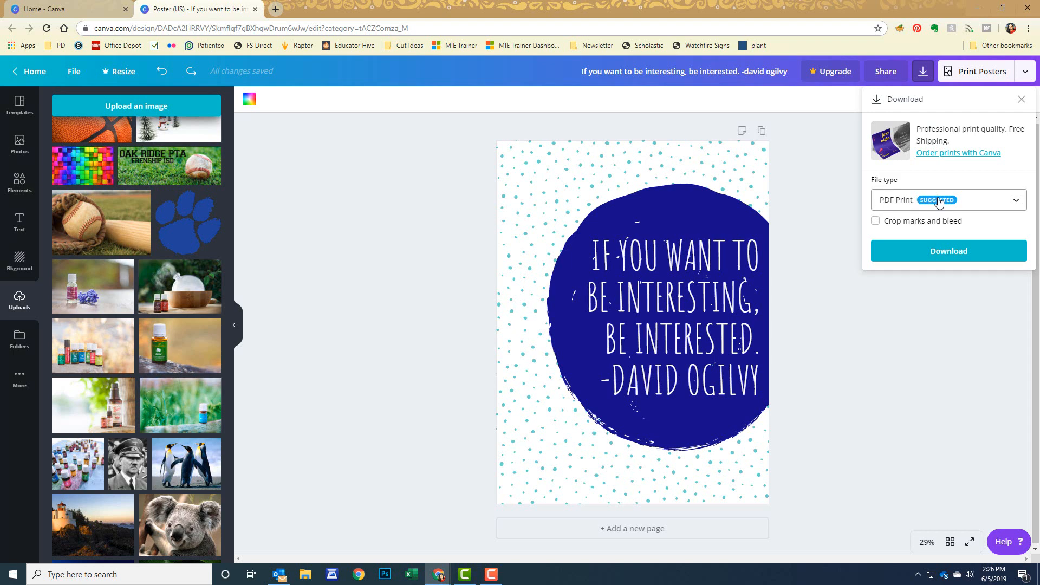
left_click(1016, 203)
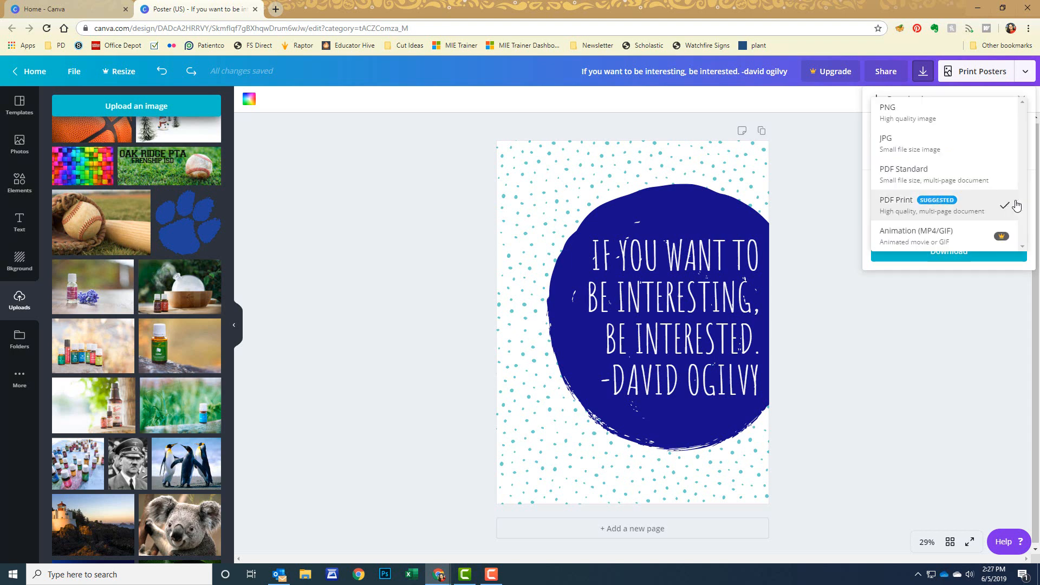
left_click(958, 121)
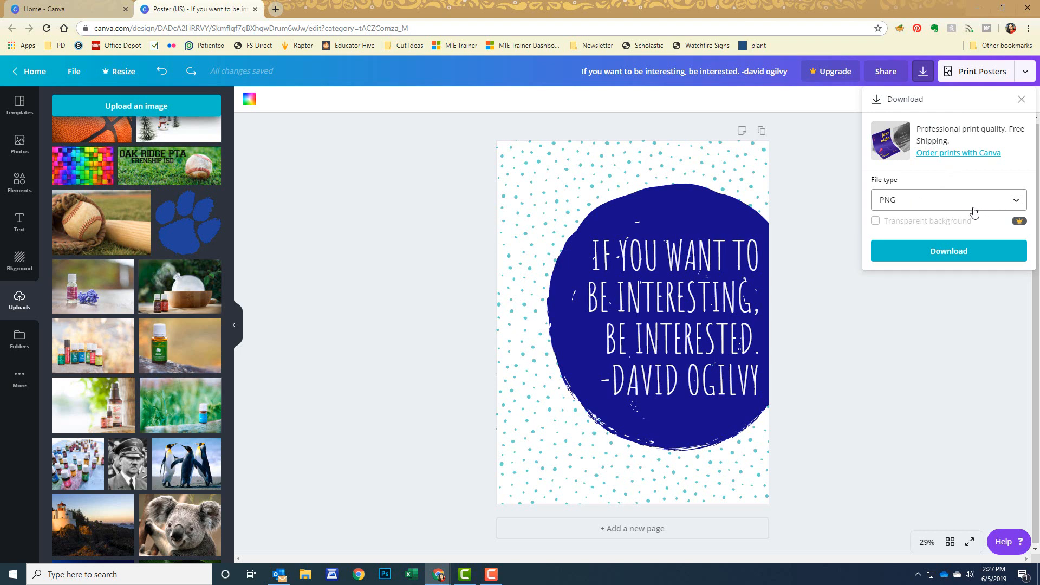
left_click(948, 252)
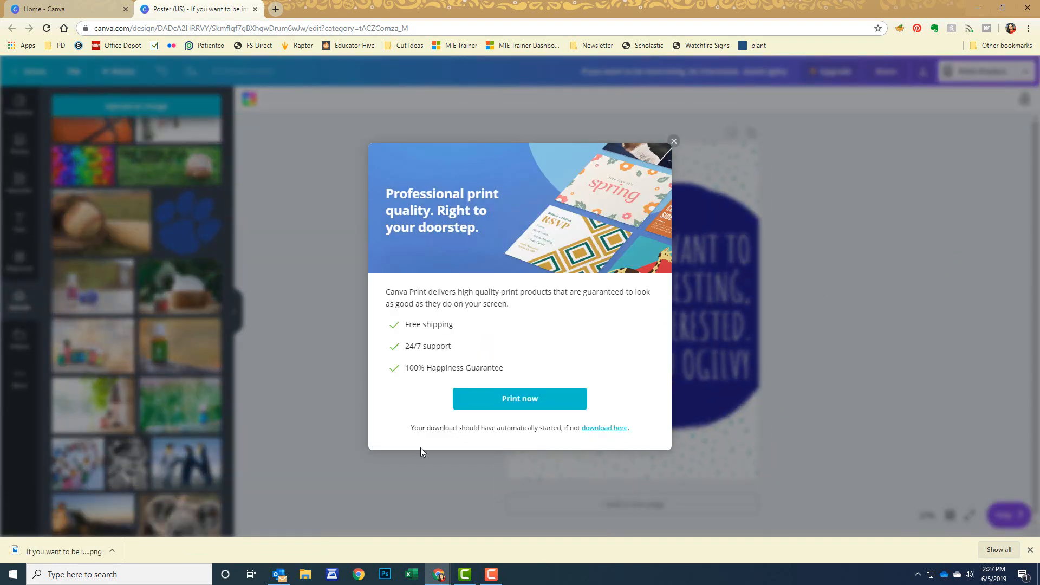
Show the downloaded PNG in its folder, and close the folder window and the print offer.
left_click(111, 549)
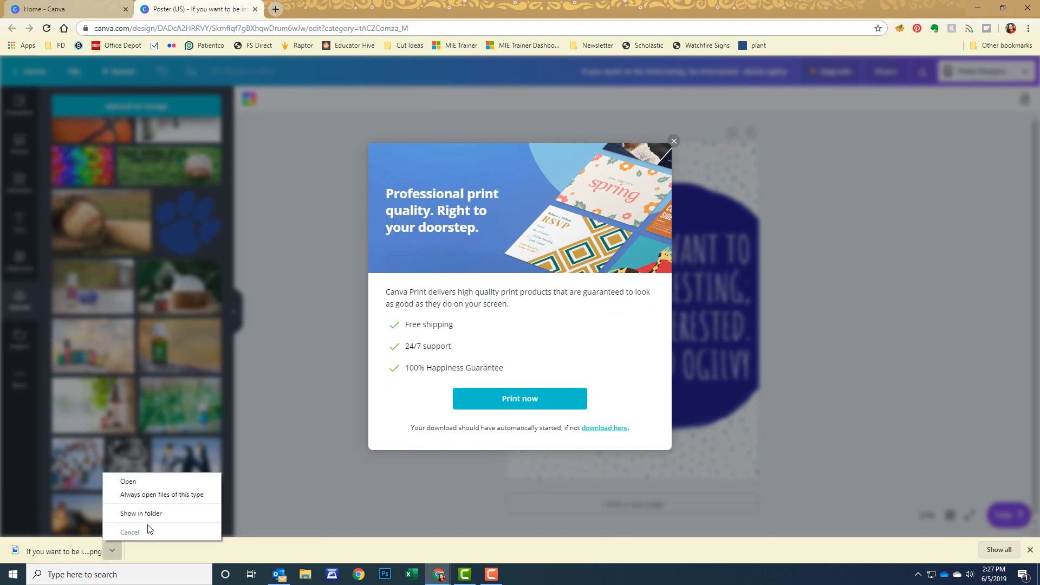
left_click(151, 515)
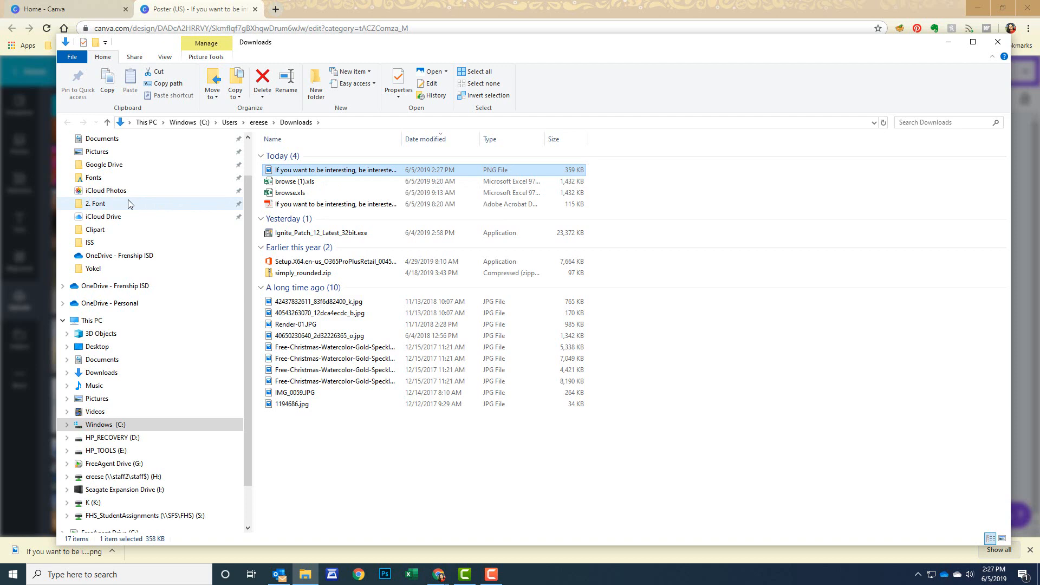
left_click(997, 42)
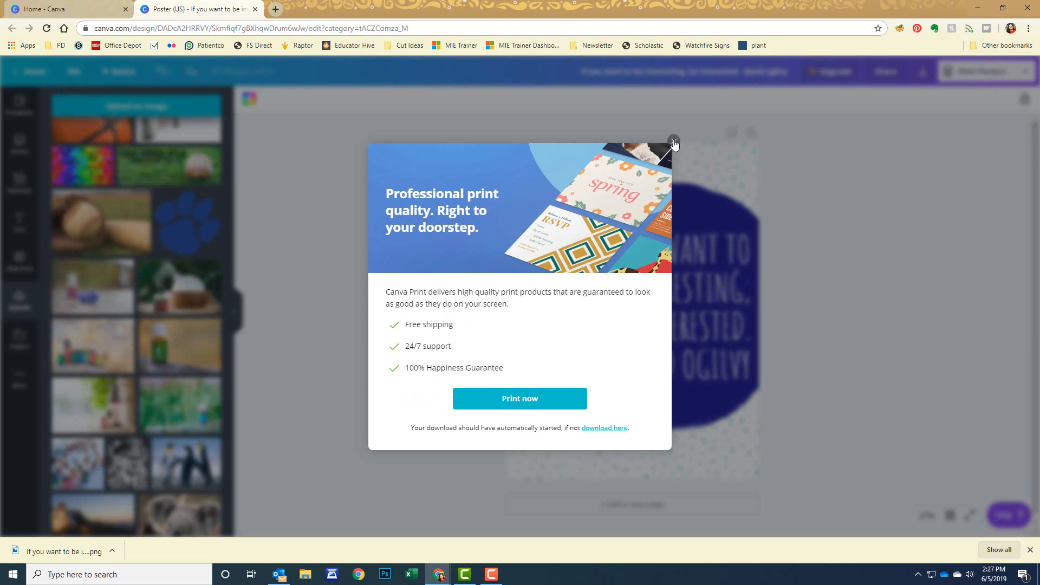
left_click(674, 142)
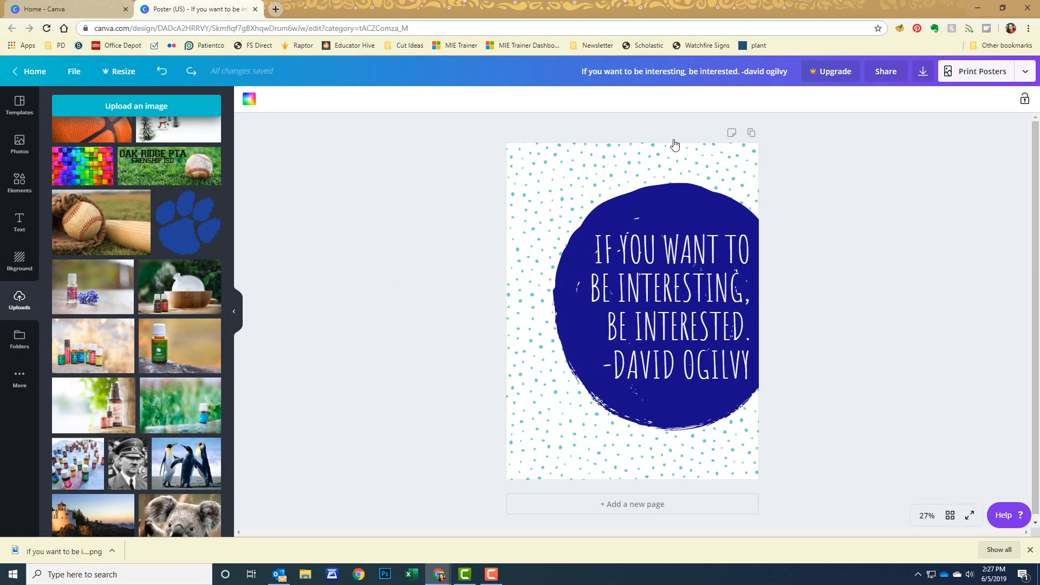